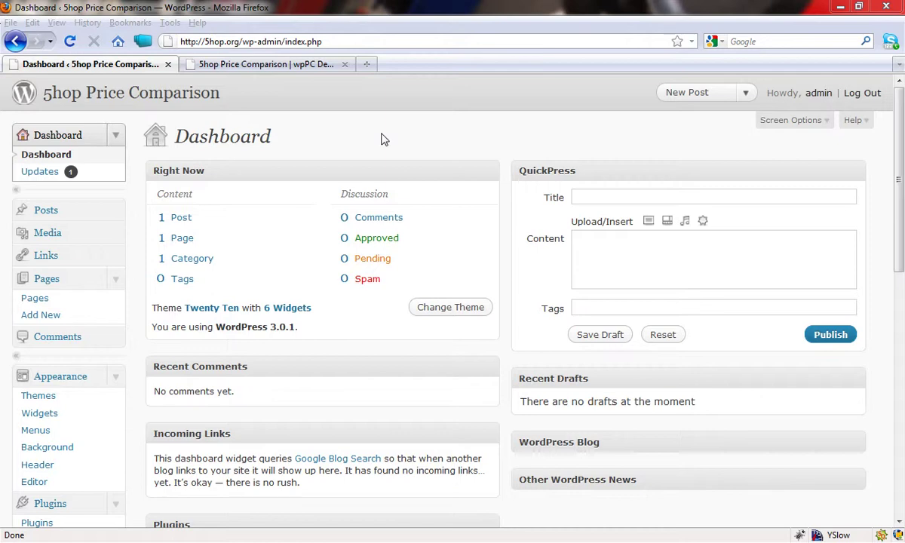
Switch to the 5hop.org tab and reload its front page from the site title.
left_click(294, 63)
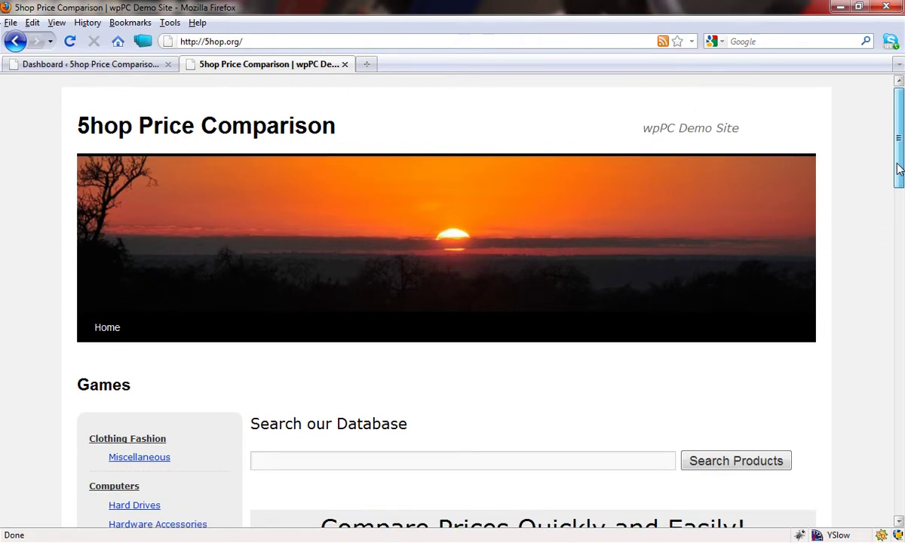
mouse_move(898, 169)
left_mouse_down()
mouse_move(881, 206)
mouse_move(885, 162)
left_mouse_up()
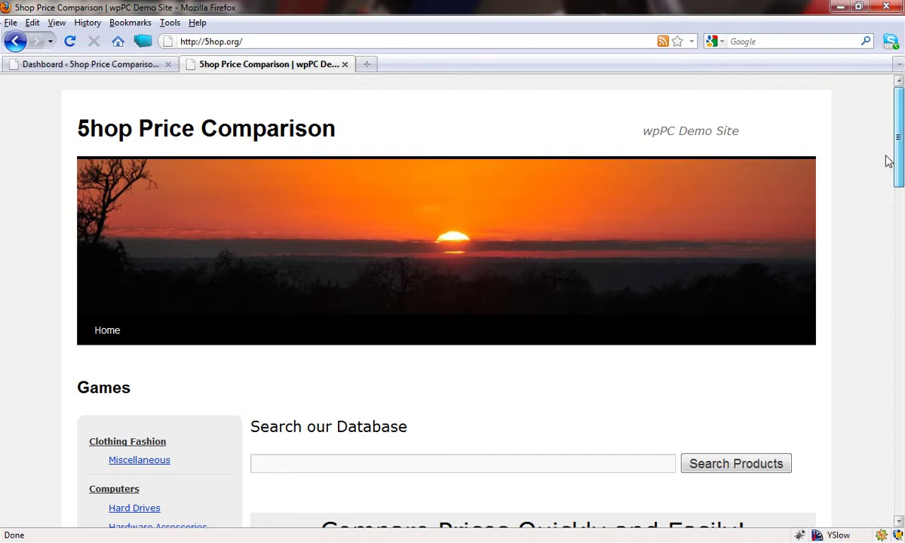
left_click_drag(888, 160, 888, 160)
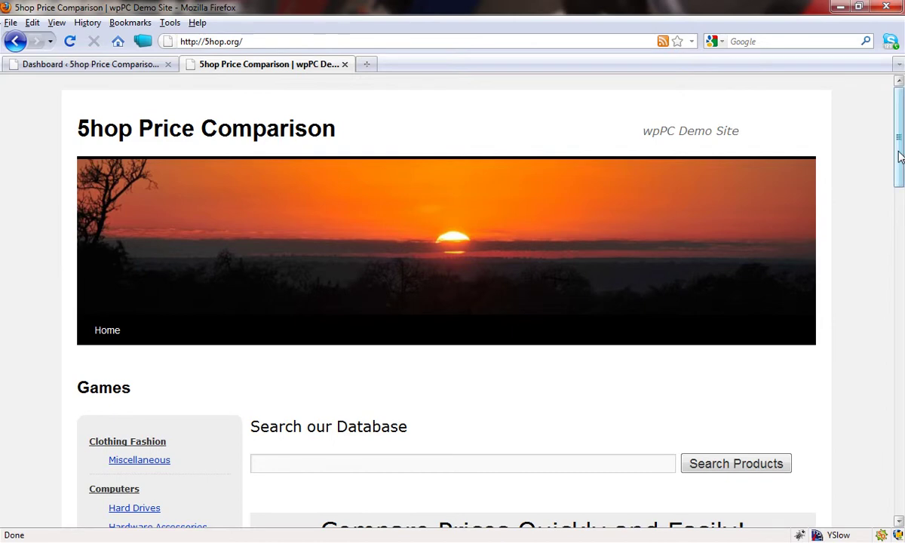
left_click_drag(121, 148, 240, 228)
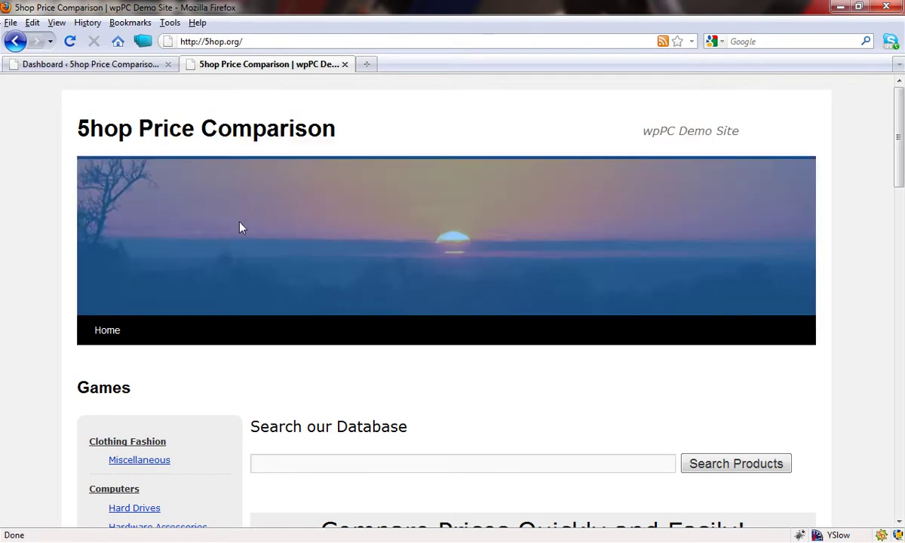
left_click(87, 129)
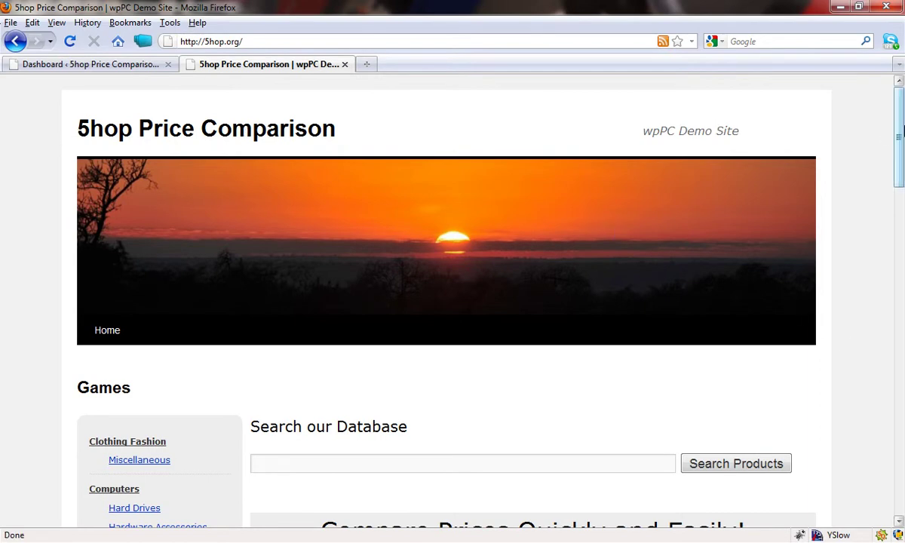
left_click_drag(899, 132, 892, 195)
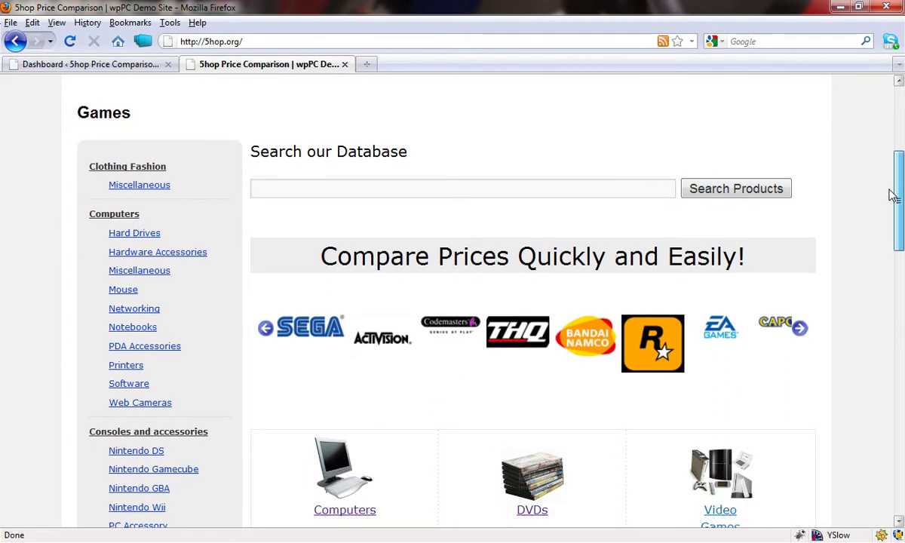
left_click_drag(137, 121, 73, 113)
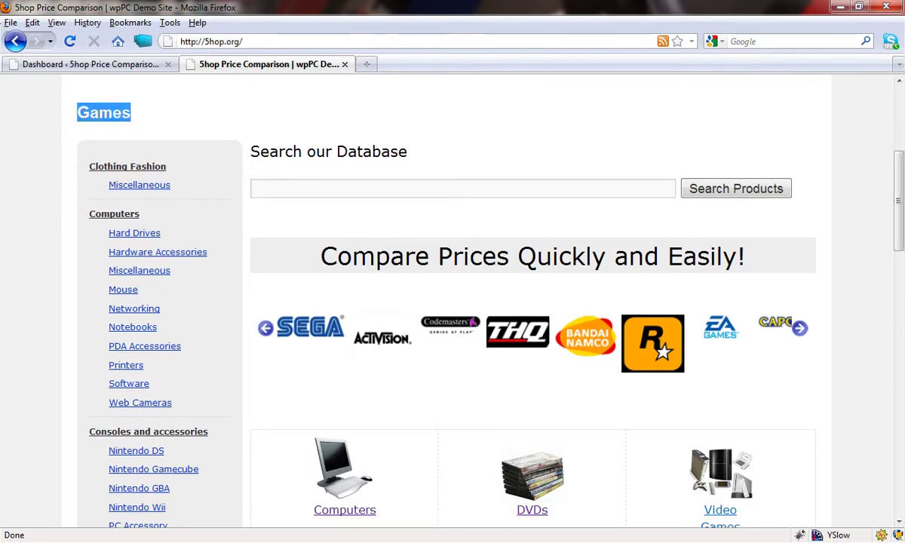
left_click(122, 113)
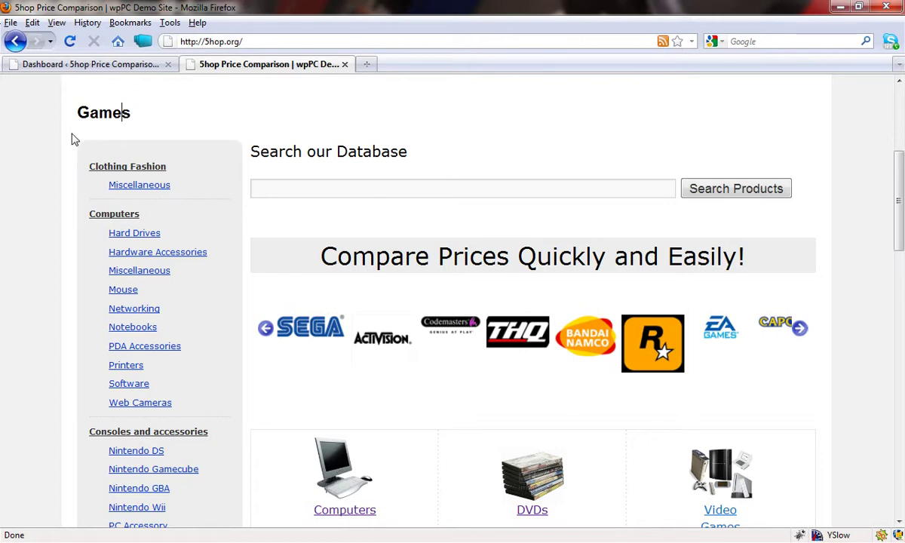
left_click_drag(73, 129, 125, 164)
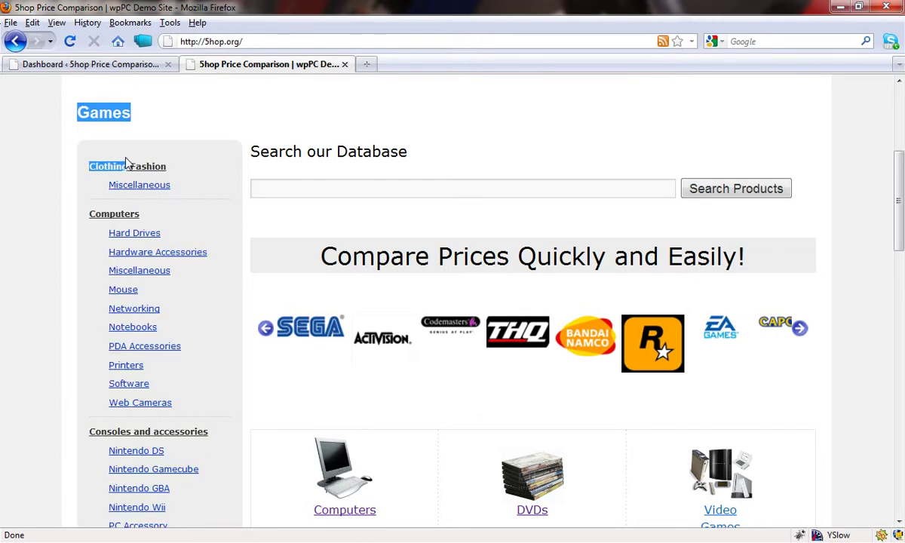
left_click(128, 144)
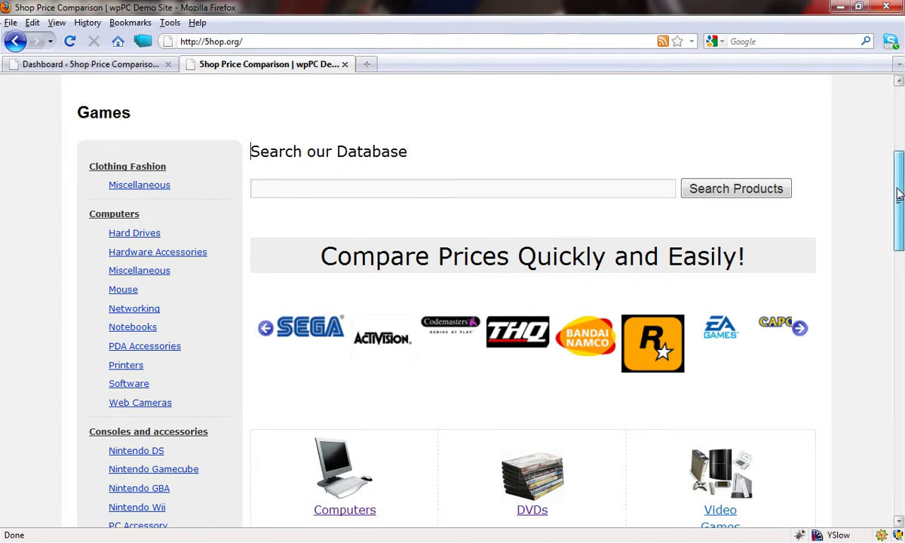
mouse_move(899, 195)
left_mouse_down()
mouse_move(899, 223)
mouse_move(895, 194)
left_mouse_up()
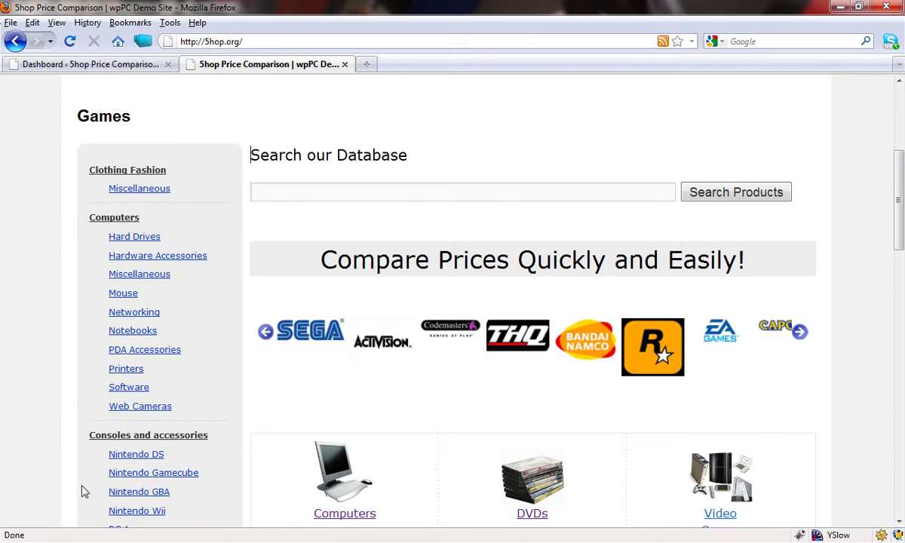
scroll(372, 251, "down", 2)
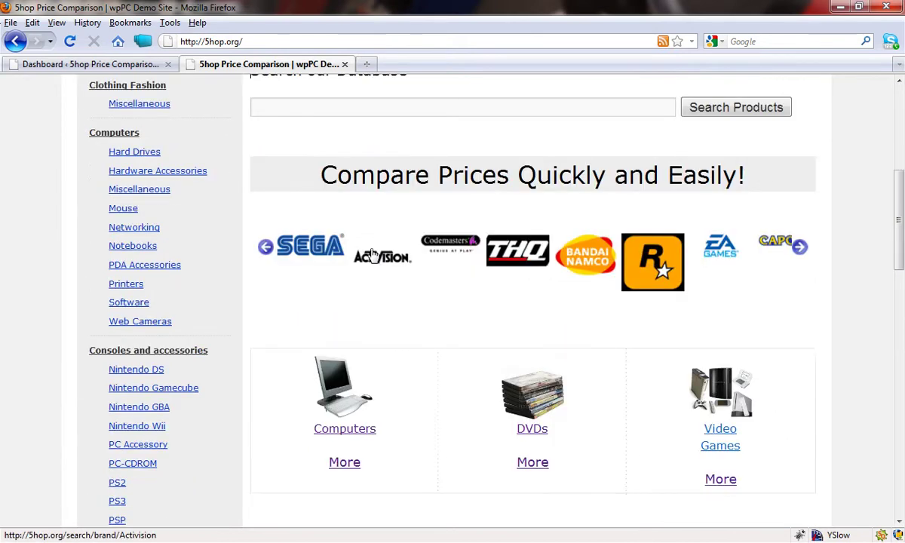
left_click_drag(301, 171, 728, 175)
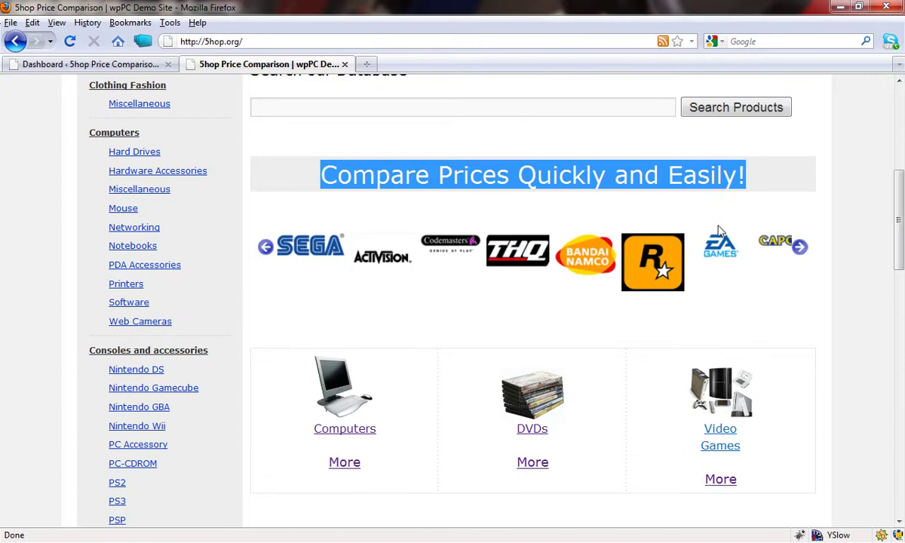
scroll(718, 230, "down", 2)
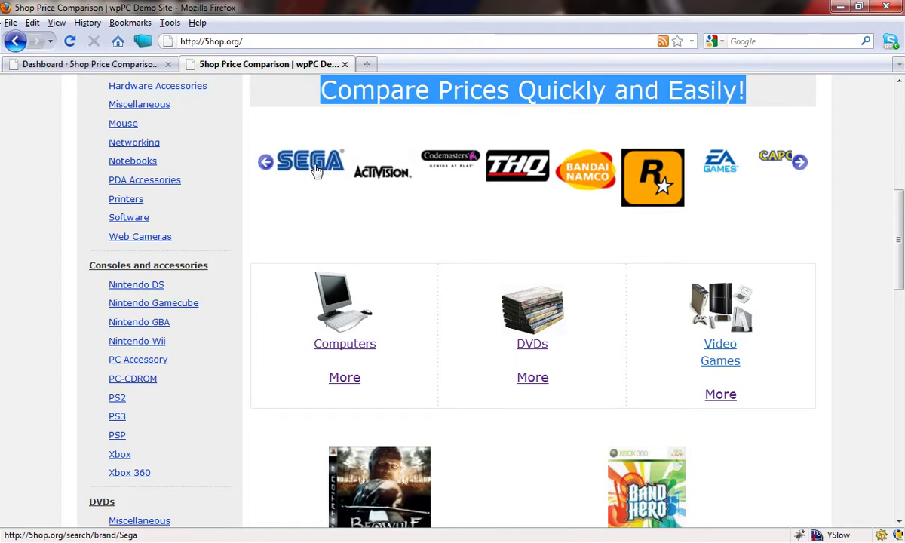
scroll(327, 197, "down", 2)
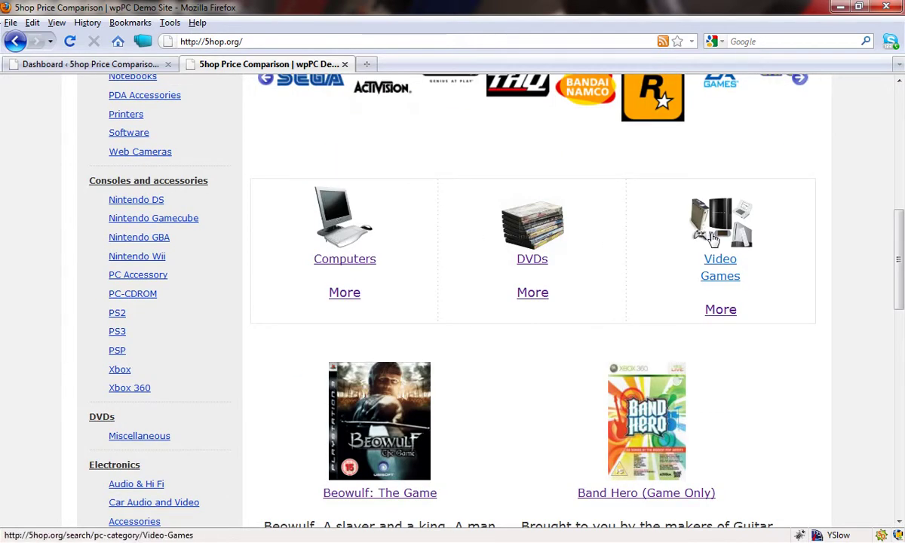
scroll(709, 238, "down", 4)
scroll(398, 253, "down", 8)
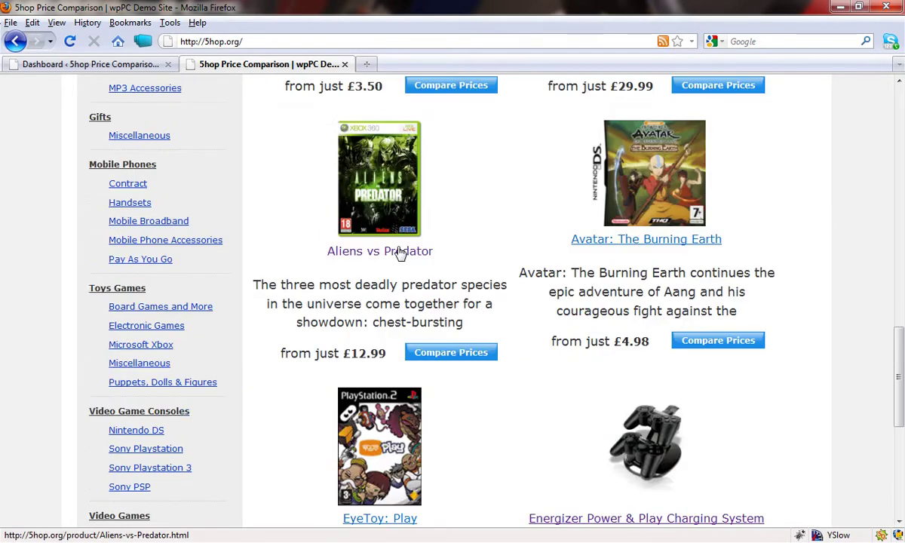
scroll(398, 252, "down", 8)
scroll(398, 253, "up", 16)
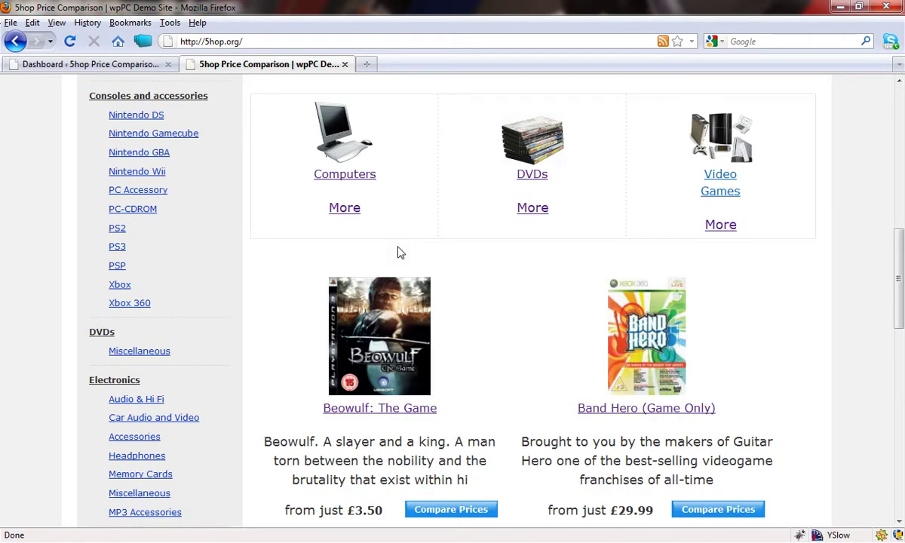
scroll(398, 252, "up", 4)
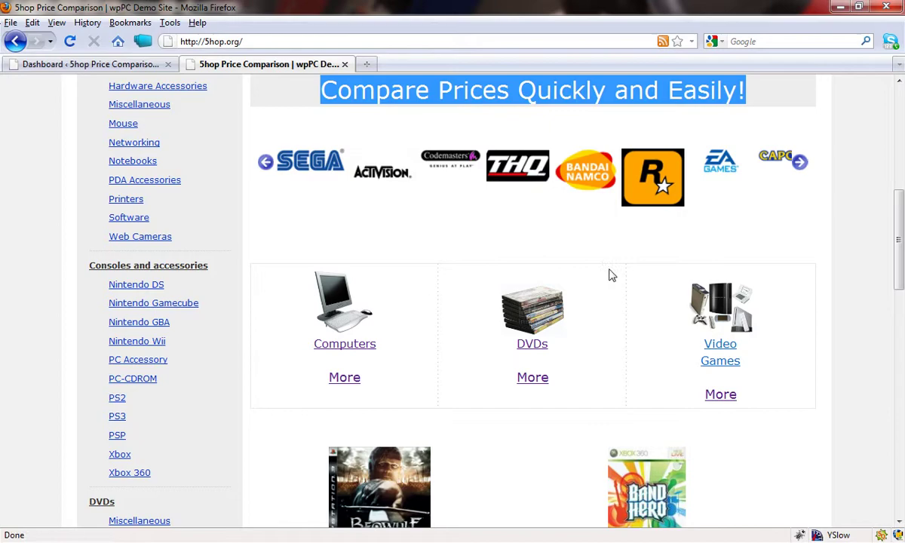
scroll(533, 291, "down", 6)
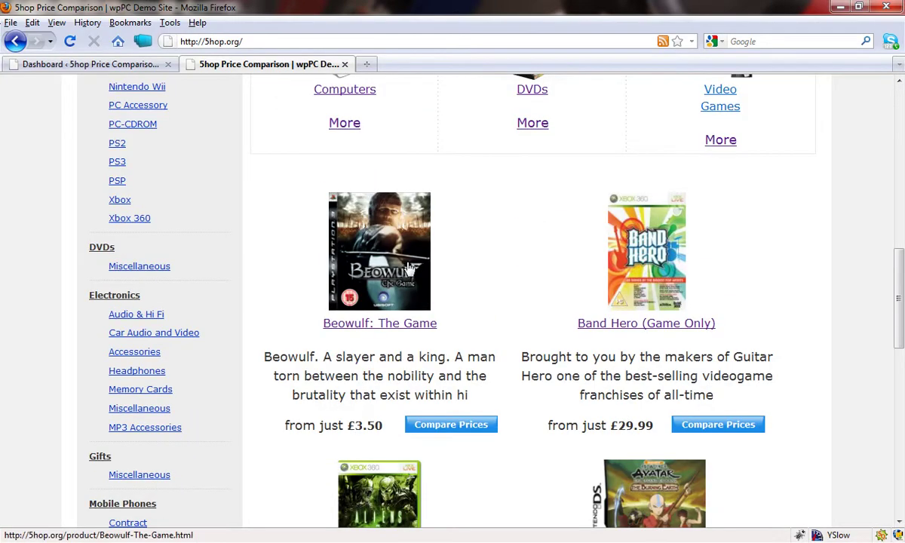
scroll(567, 275, "up", 6)
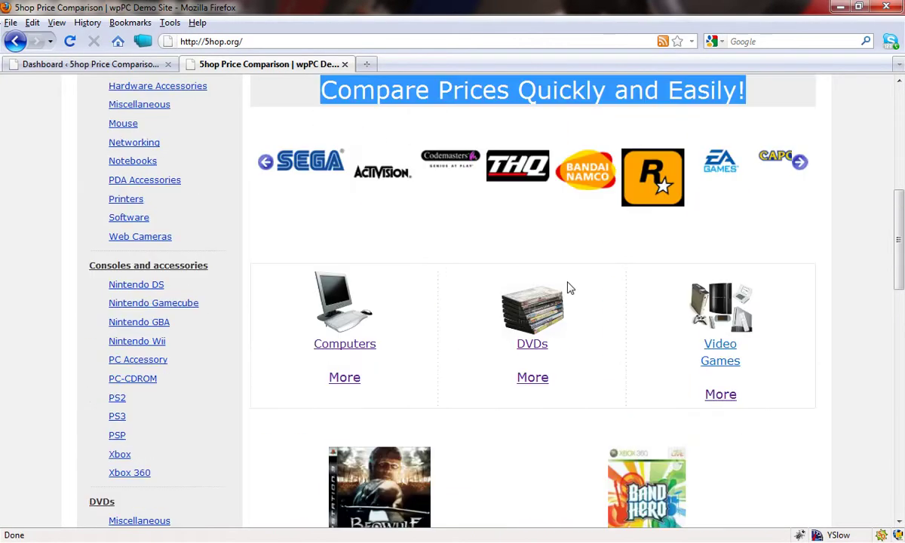
scroll(568, 287, "up", 4)
From the Dashboard, open wpPC > 7-Homepage Products to see the six featured products.
left_click(557, 297)
scroll(554, 301, "up", 4)
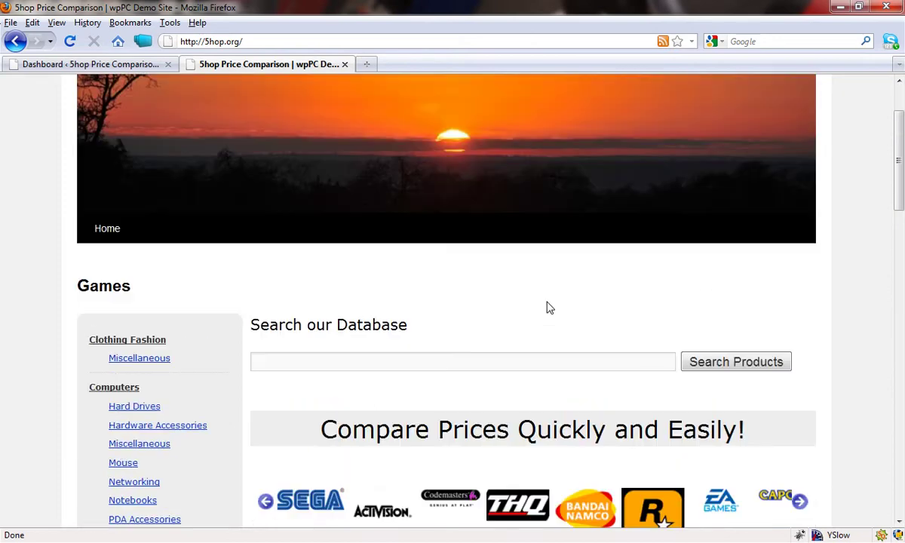
left_click(114, 63)
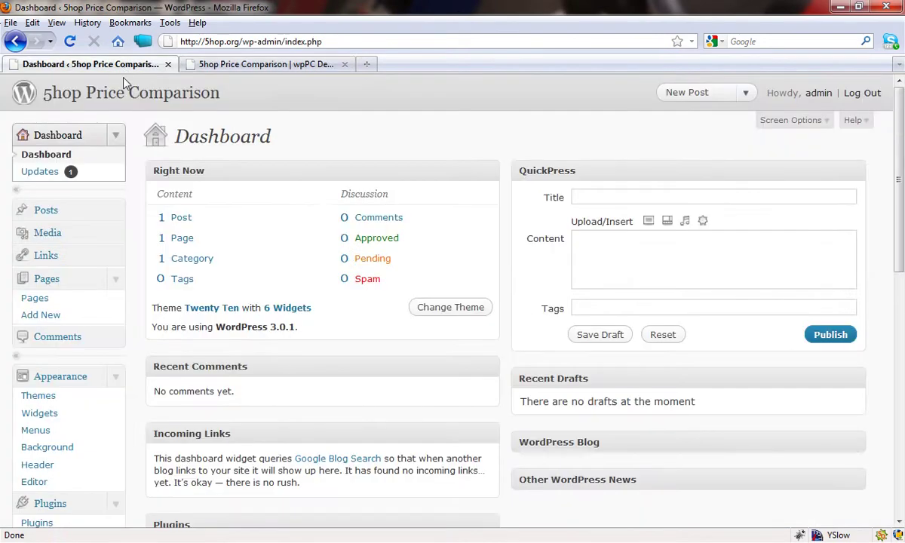
scroll(367, 179, "down", 12)
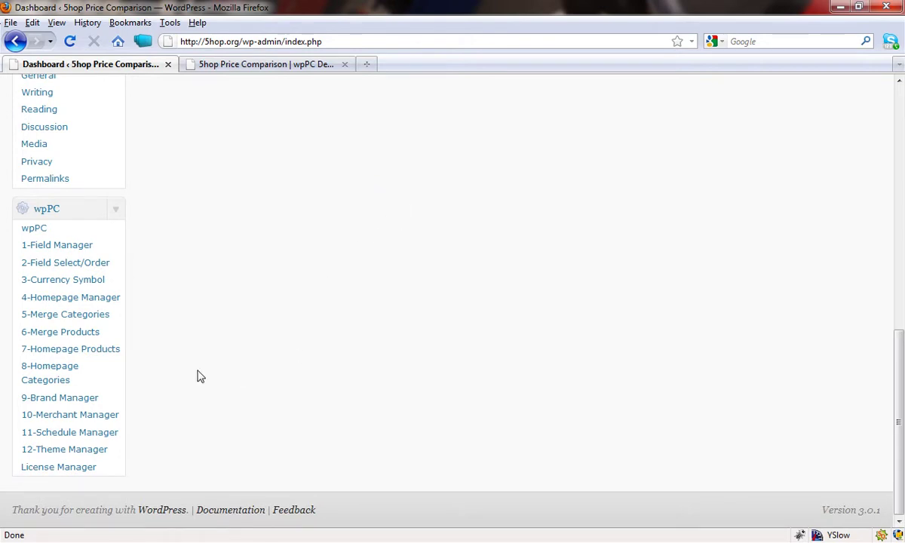
left_click(85, 357)
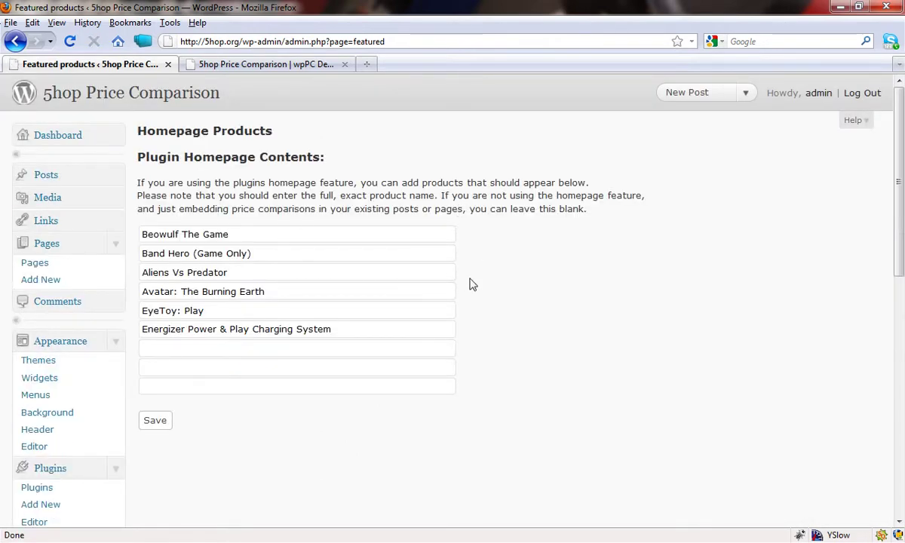
scroll(471, 284, "down", 2)
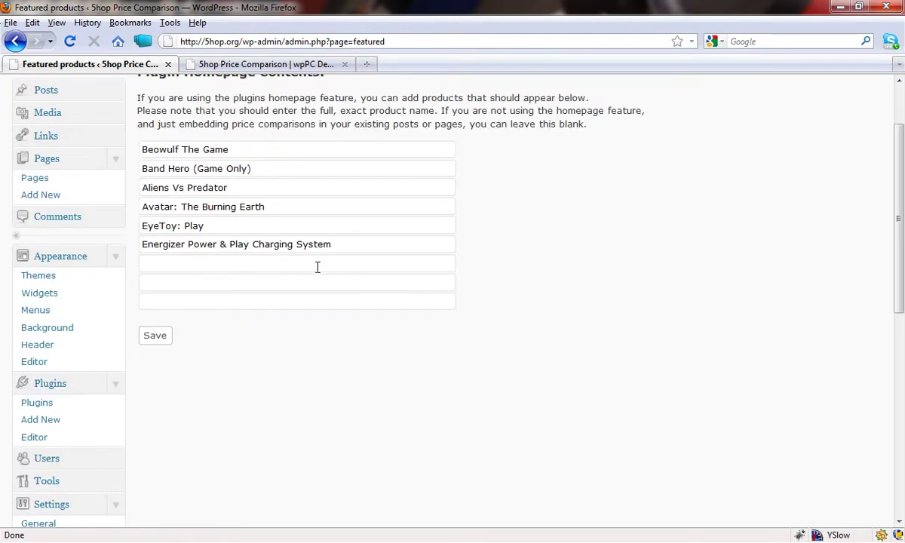
Find the 007 NightFire listings on the storefront's Video Games category page.
left_click(307, 68)
scroll(480, 253, "down", 8)
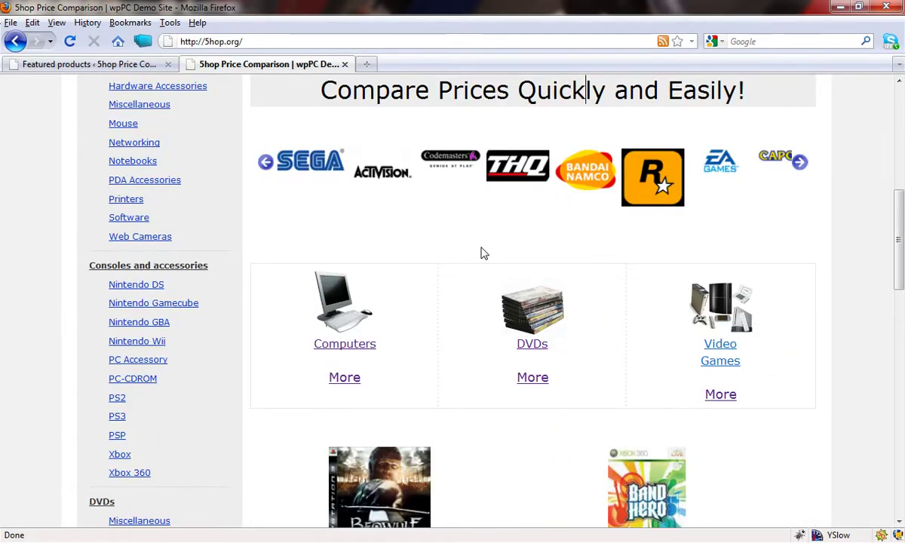
left_click(722, 348)
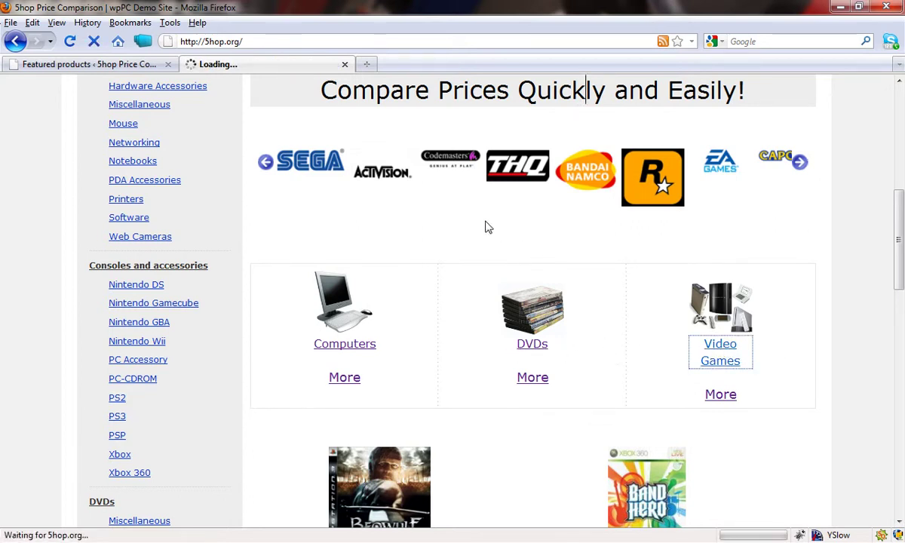
scroll(603, 183, "down", 5)
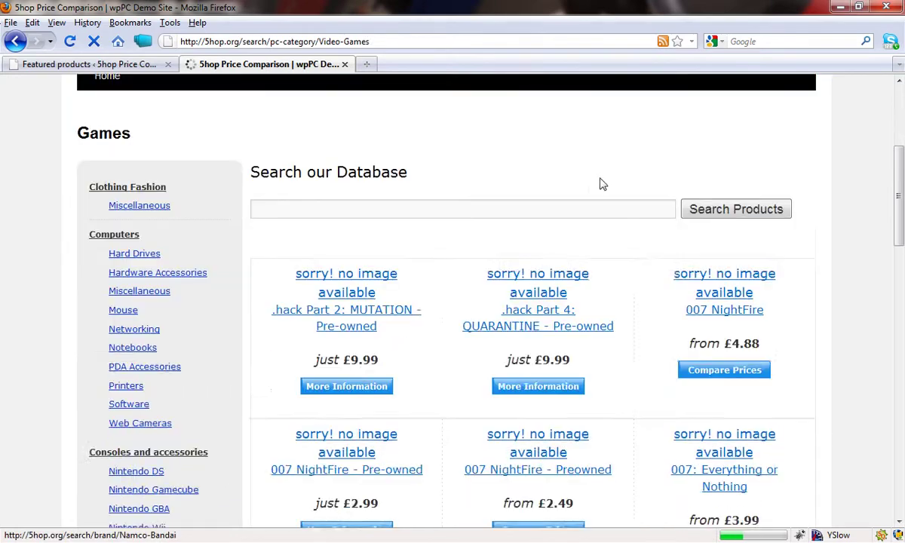
scroll(602, 184, "down", 2)
scroll(602, 184, "down", 6)
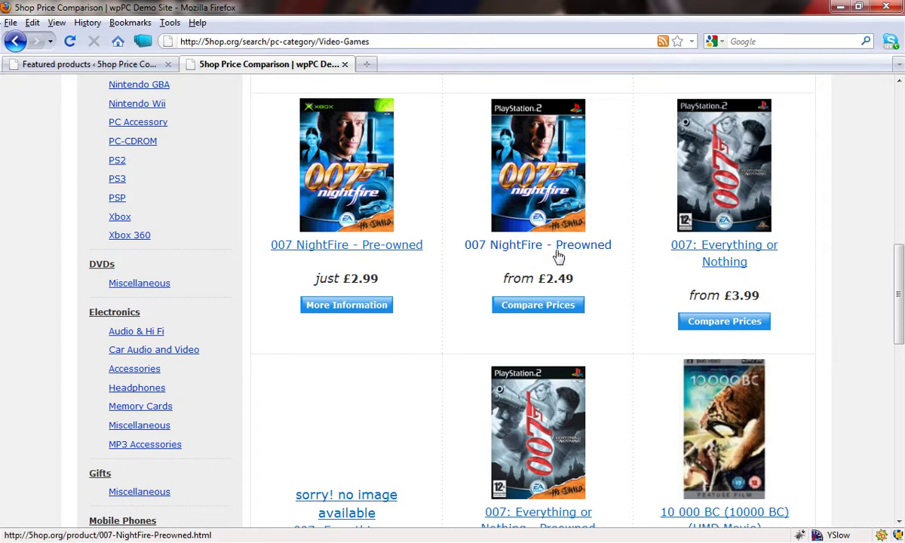
left_click(104, 68)
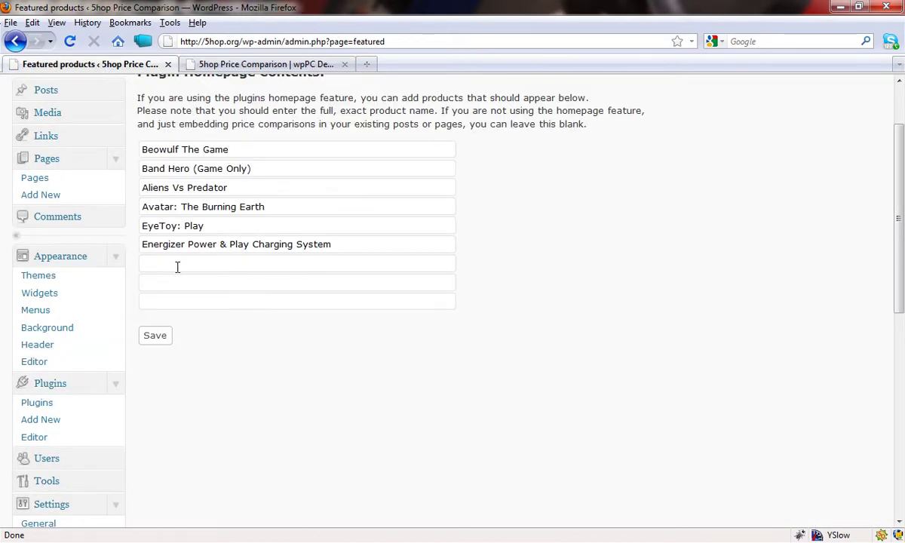
Put '007 NightFire - Pre-owned' in the first empty homepage product slot and save.
scroll(294, 264, "up", 2)
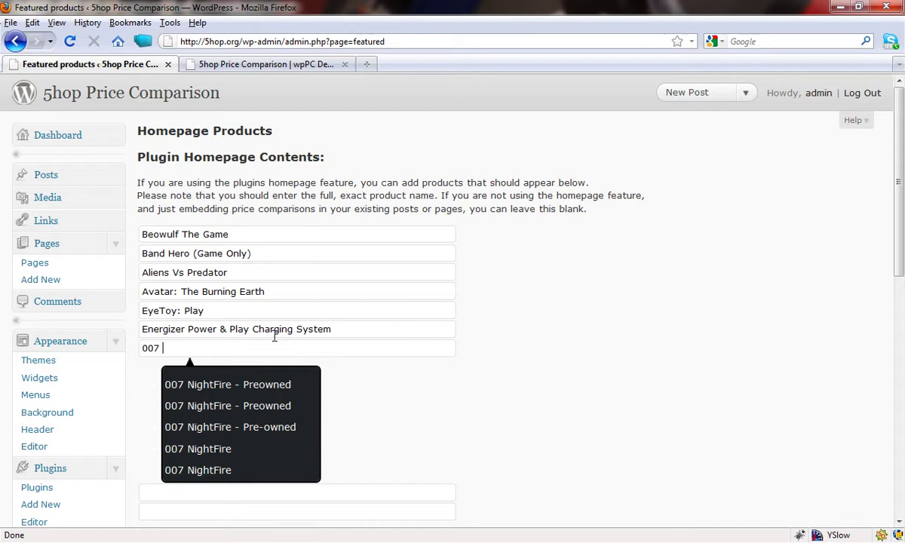
left_click(265, 427)
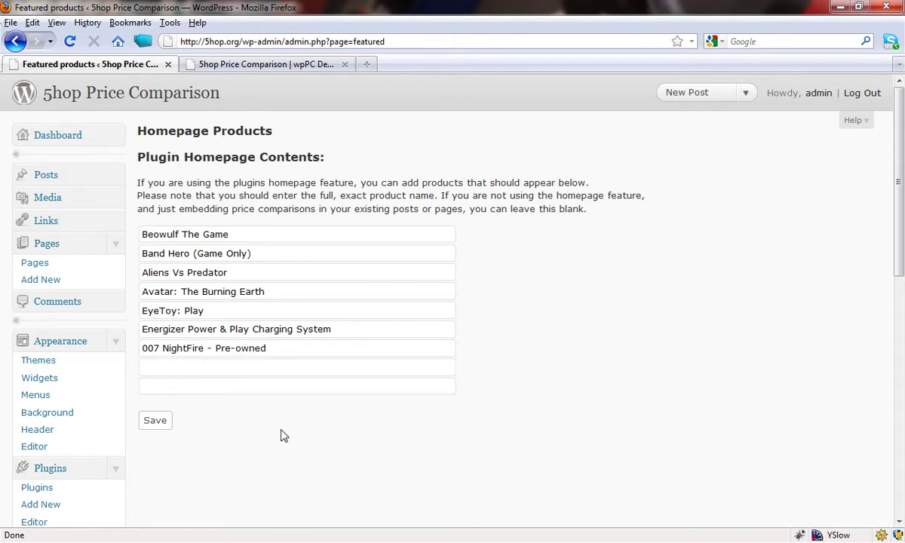
left_click(161, 427)
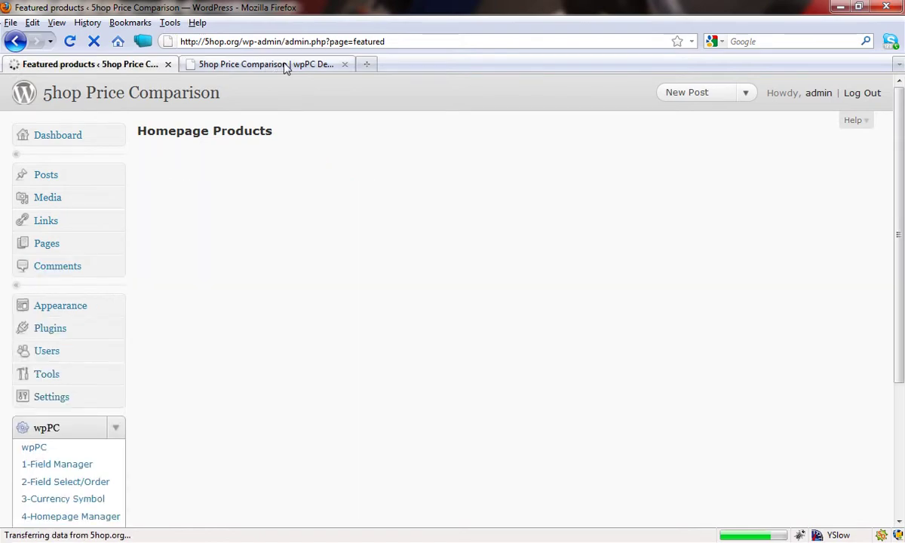
Confirm the storefront home page now lists 007 NightFire - Pre-owned at £2.99.
left_click(280, 66)
scroll(416, 220, "up", 15)
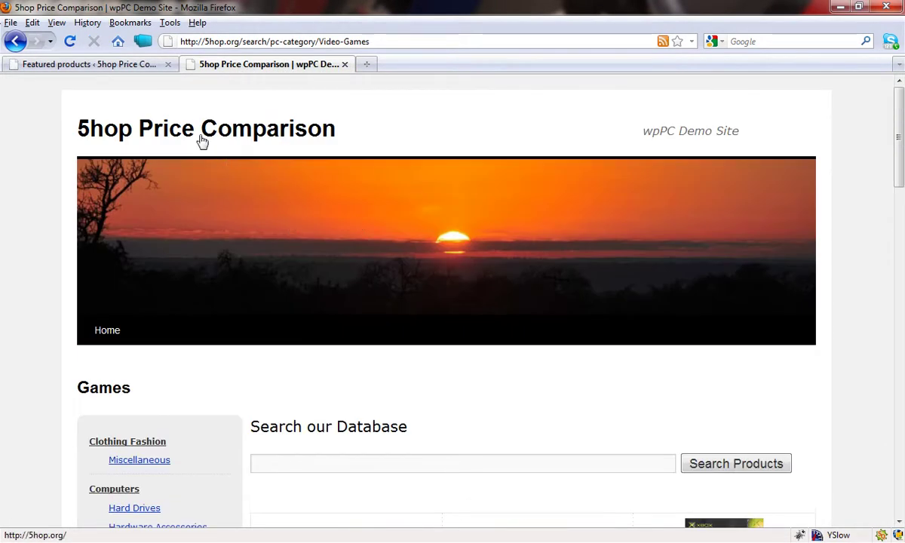
left_click(200, 139)
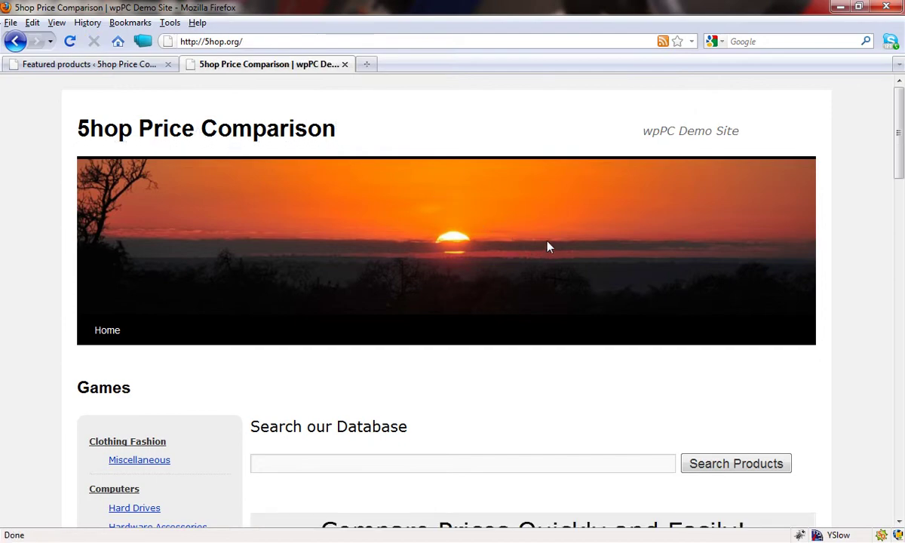
scroll(547, 246, "down", 5)
left_click_drag(900, 165, 893, 415)
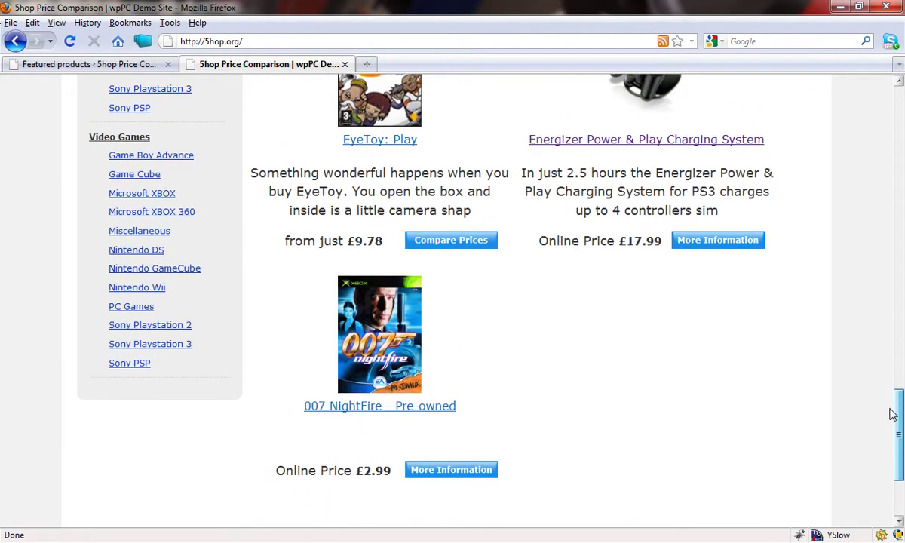
scroll(481, 226, "up", 10)
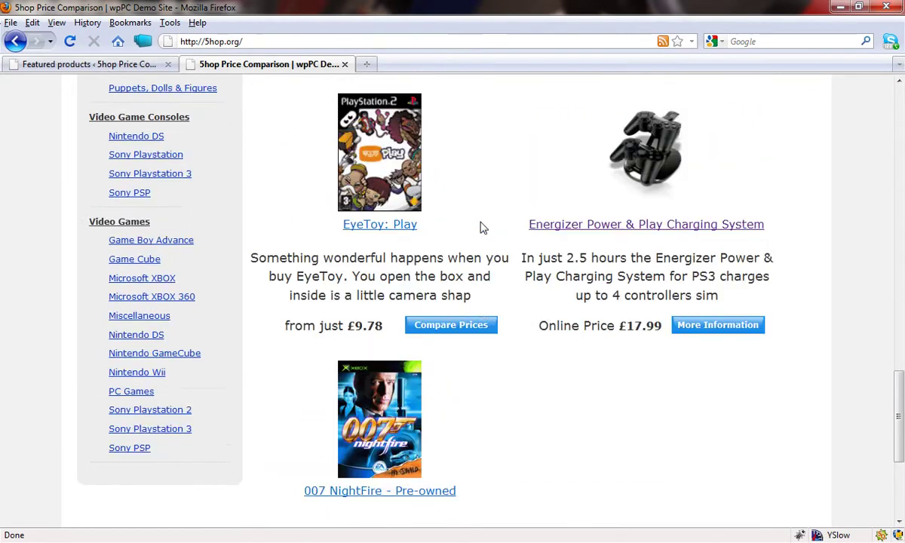
scroll(480, 228, "down", 5)
scroll(483, 228, "down", 1)
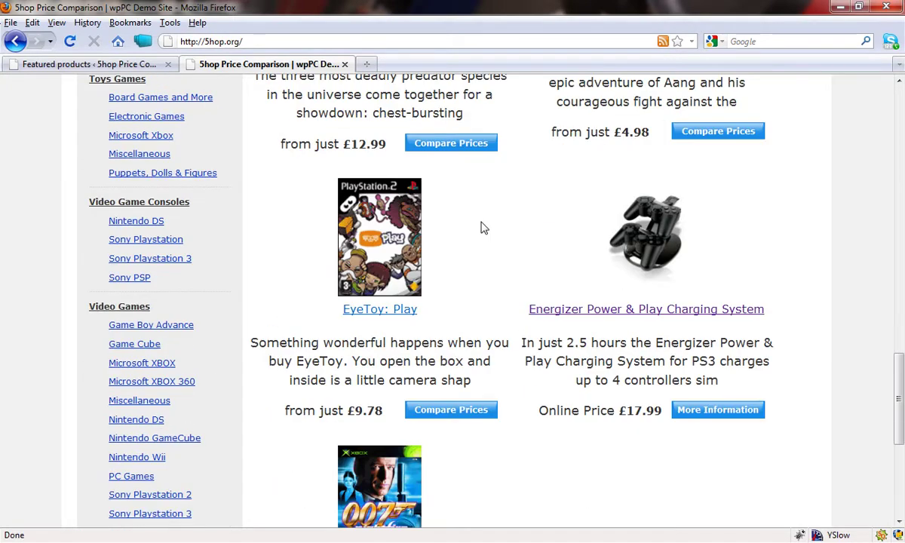
Clear the Energizer Power & Play Charging System field in Homepage Products and save.
left_click(62, 64)
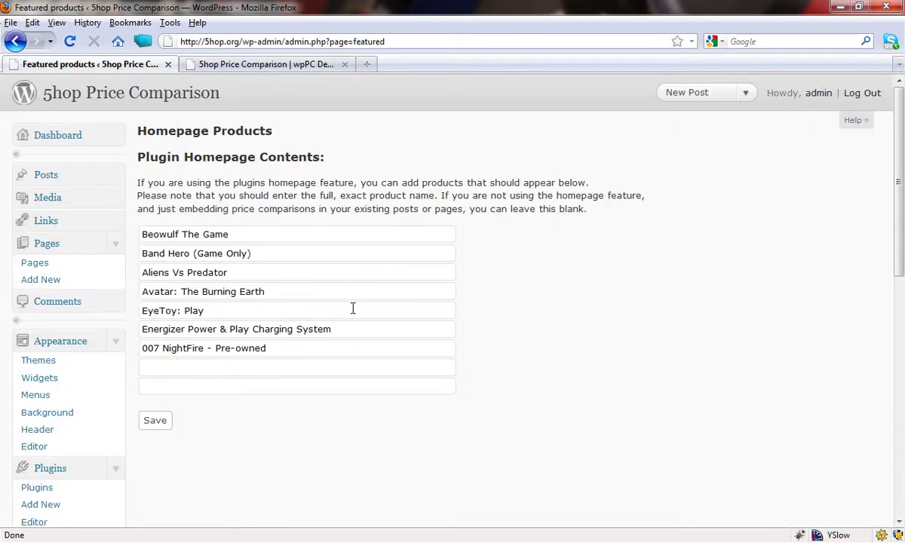
left_click_drag(366, 328, 19, 327)
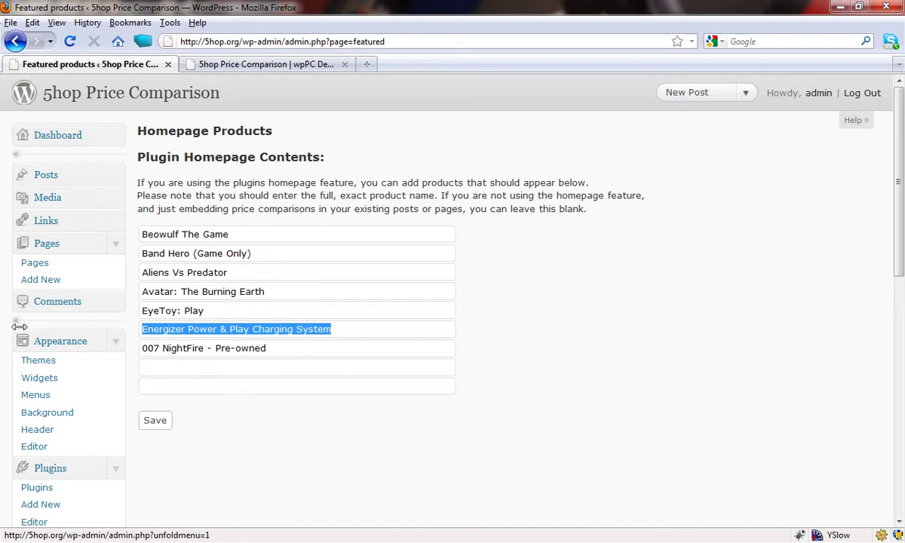
key("Delete")
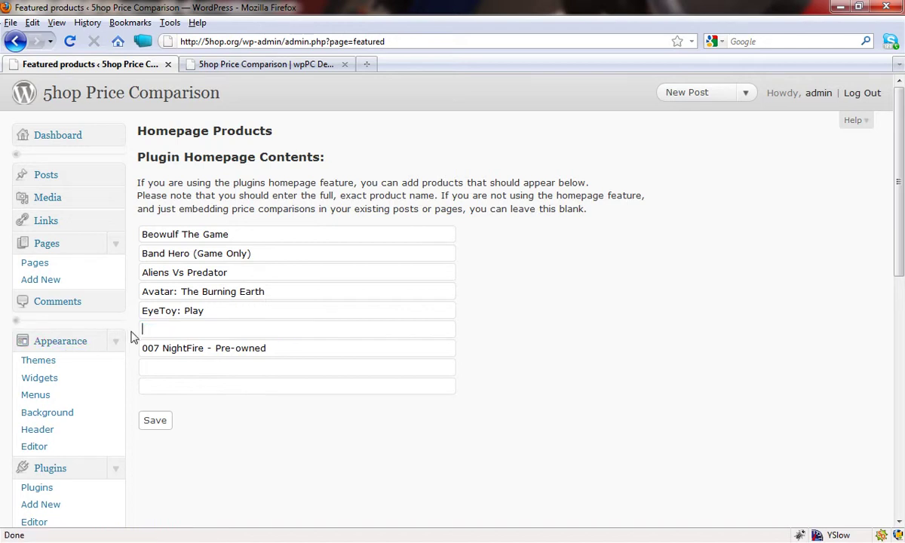
left_click(156, 422)
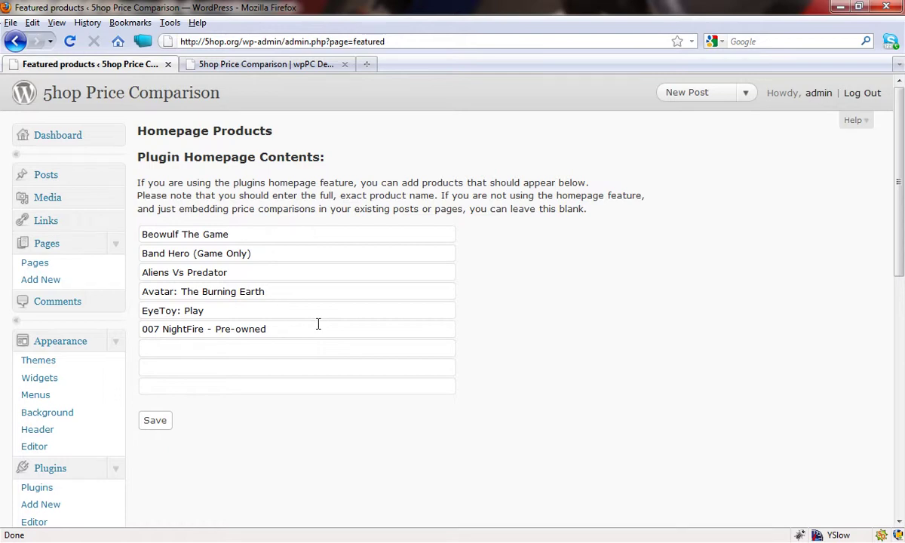
Reload the storefront and check its featured products now end with 007 NightFire - Pre-owned.
left_click(286, 66)
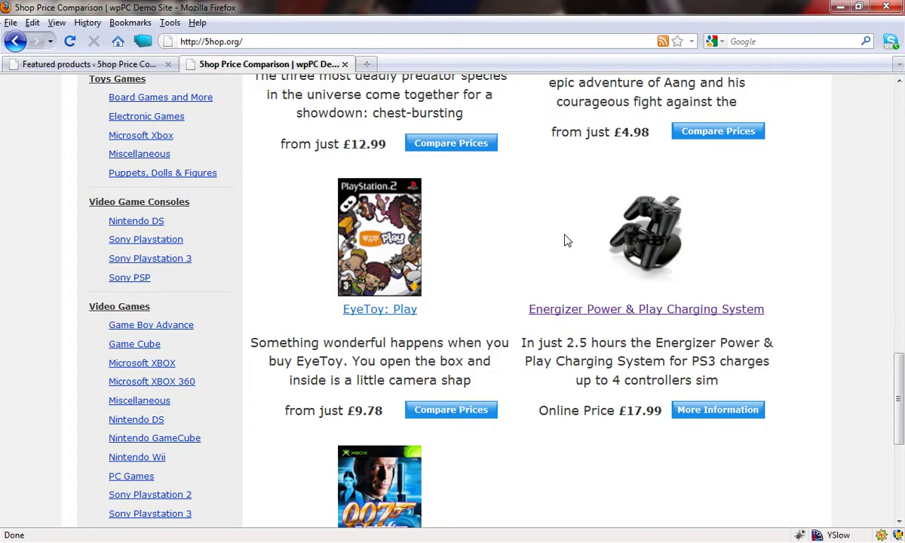
left_click(584, 245)
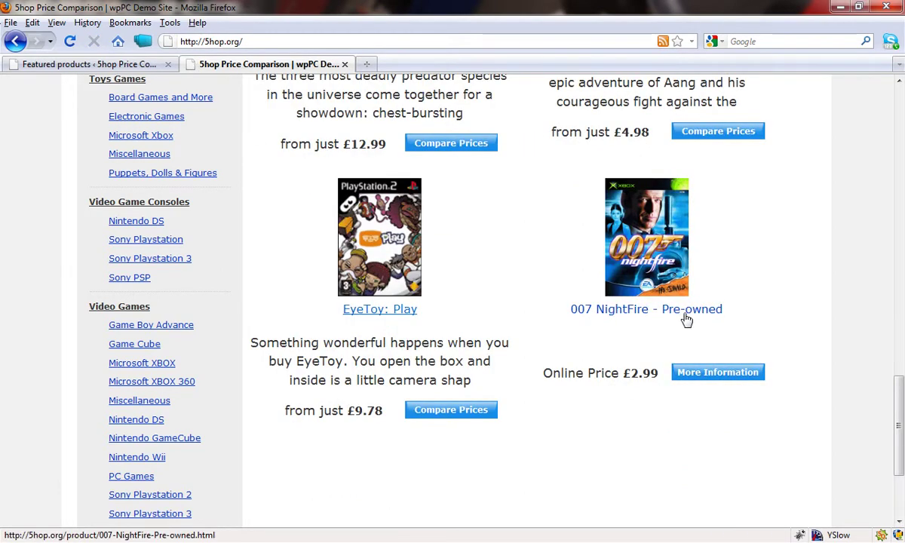
scroll(741, 363, "up", 2)
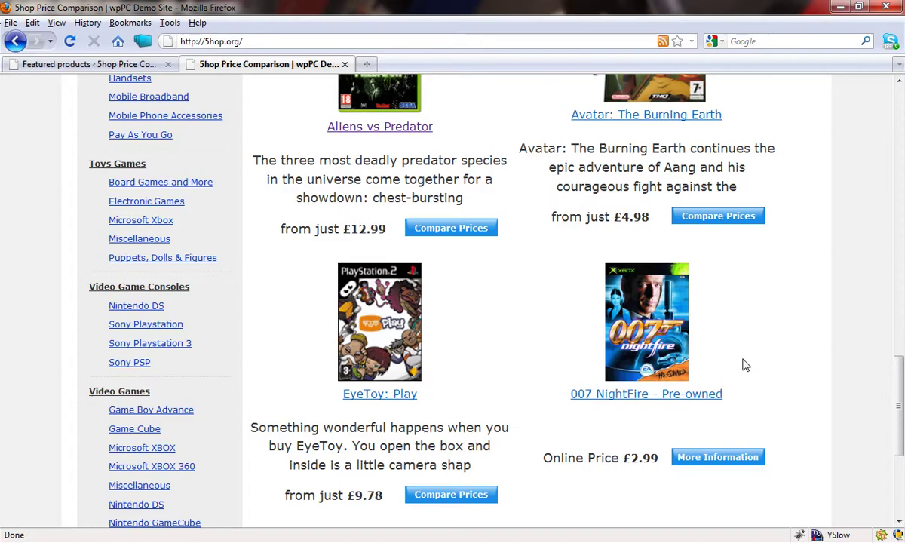
scroll(744, 365, "up", 4)
scroll(743, 365, "up", 6)
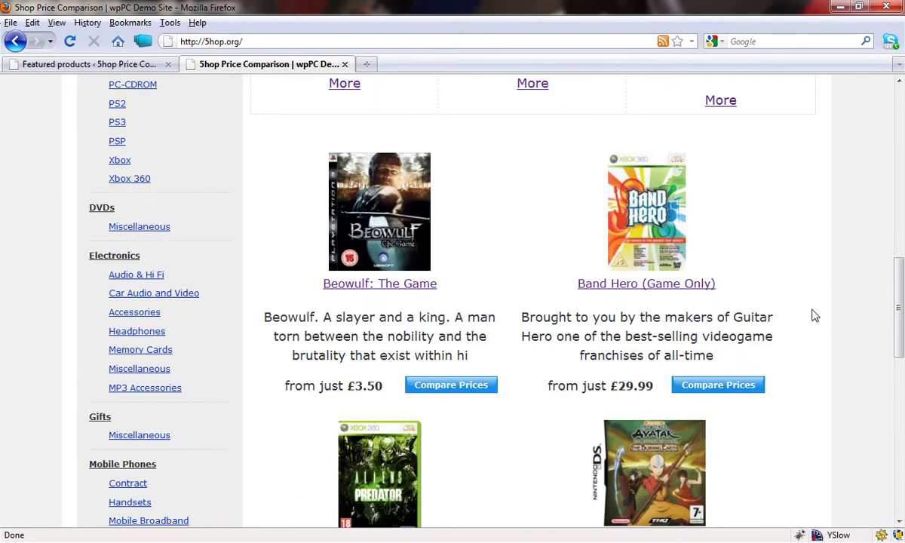
left_click_drag(900, 296, 902, 256)
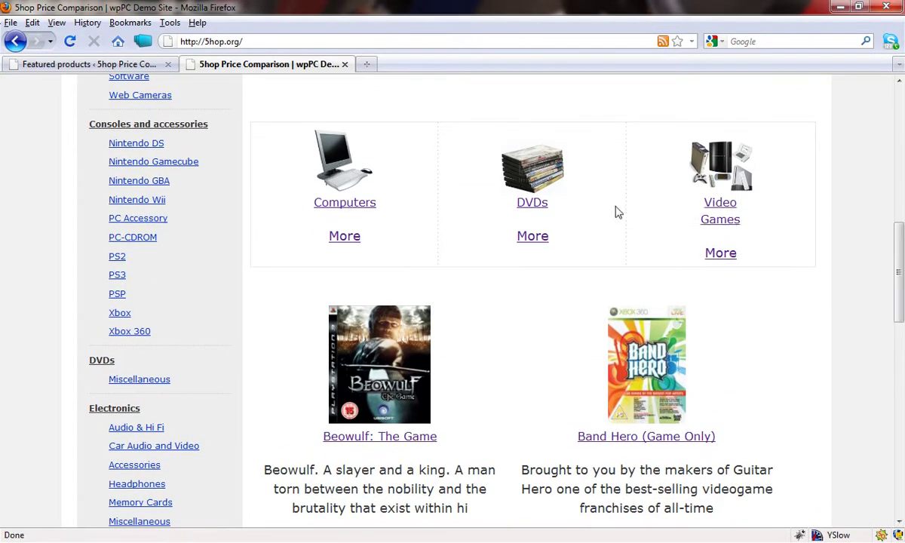
In wpPC > 8-Homepage Categories, save with Computers, DVDs and Mobile Phones ticked.
left_click(117, 66)
scroll(499, 309, "down", 10)
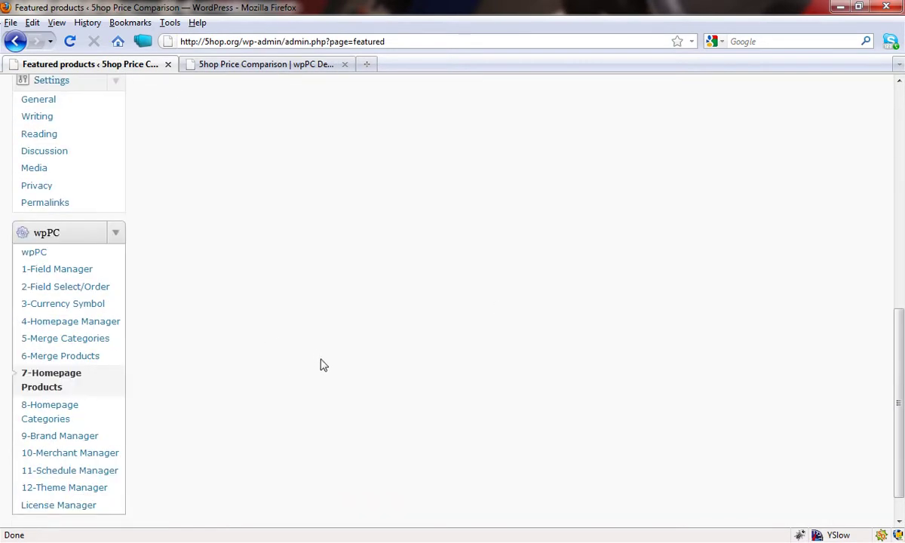
left_click(67, 415)
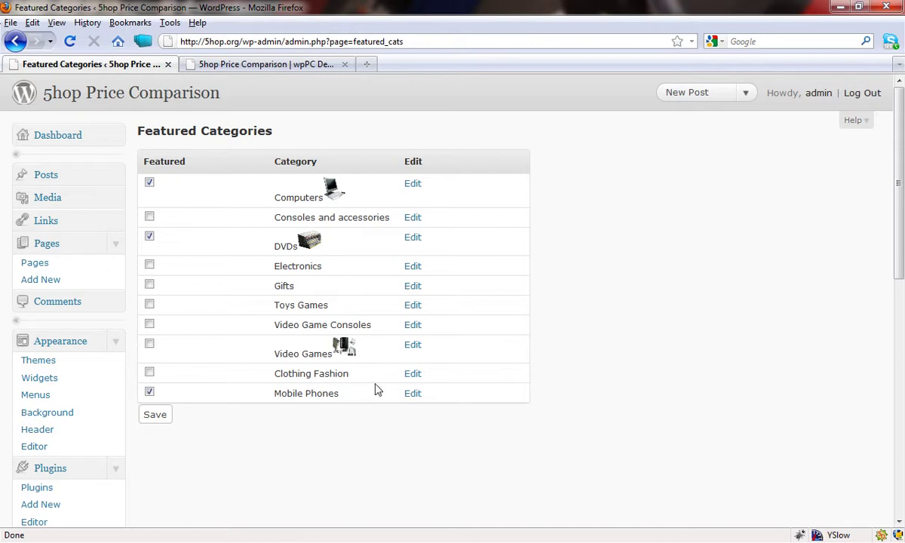
left_click(159, 420)
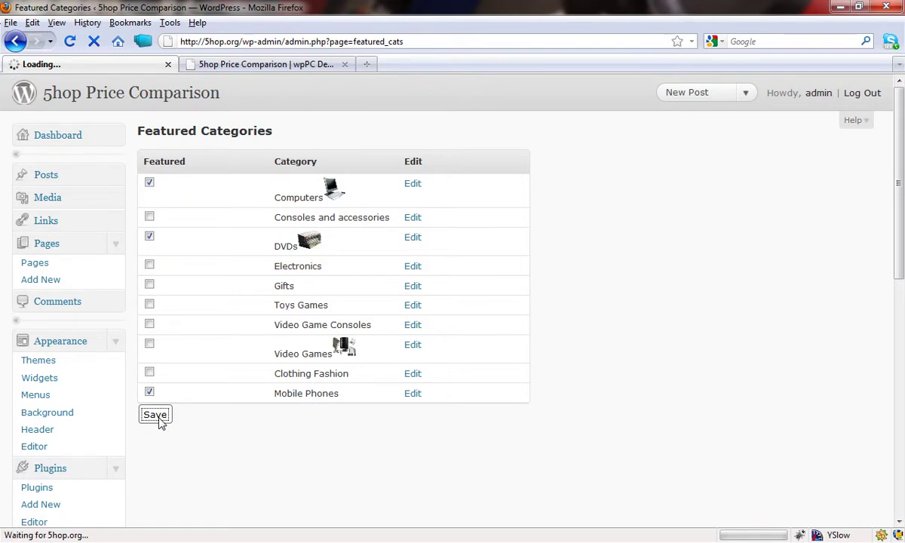
Reload the storefront to confirm Mobile Phones is now a featured category.
left_click(283, 69)
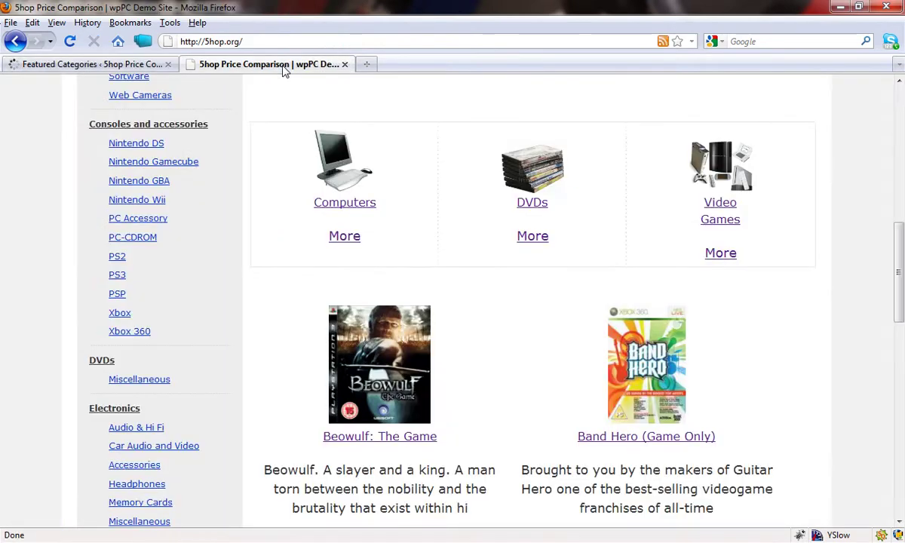
scroll(525, 309, "up", 4)
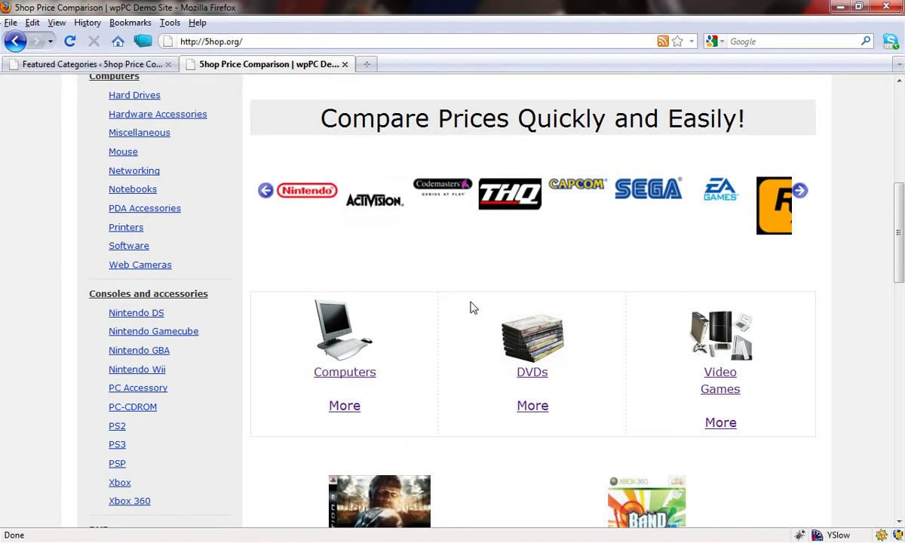
key("F5")
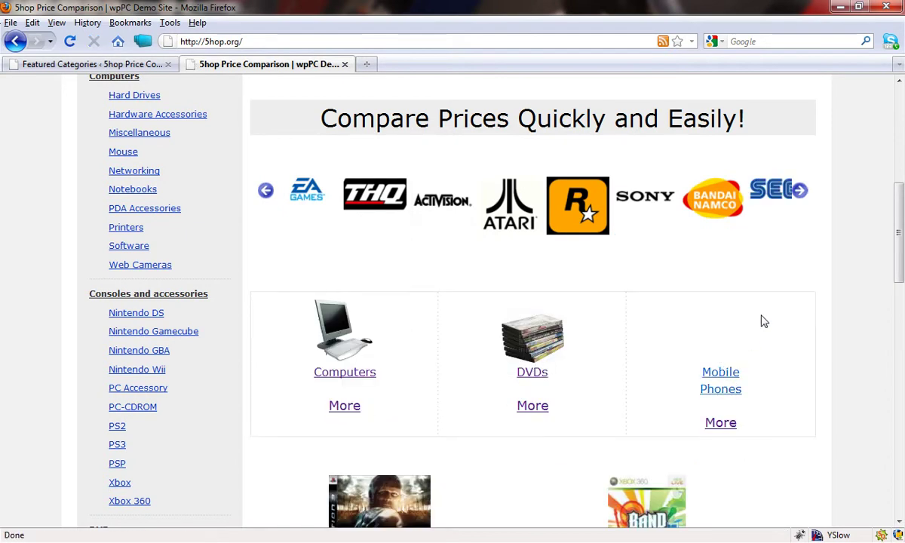
left_click(103, 67)
Open the Mobile Phones category's edit page from the Featured Categories list.
scroll(595, 293, "down", 4)
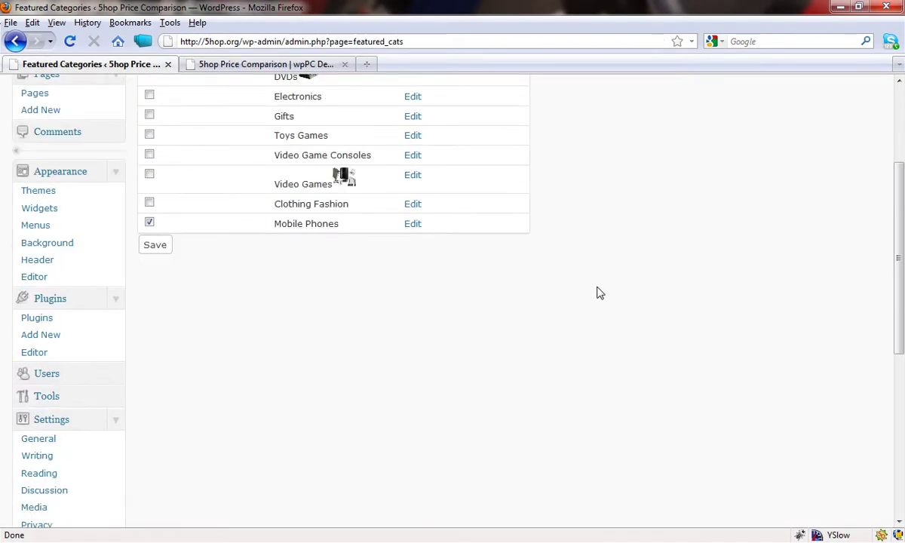
left_click_drag(275, 223, 334, 223)
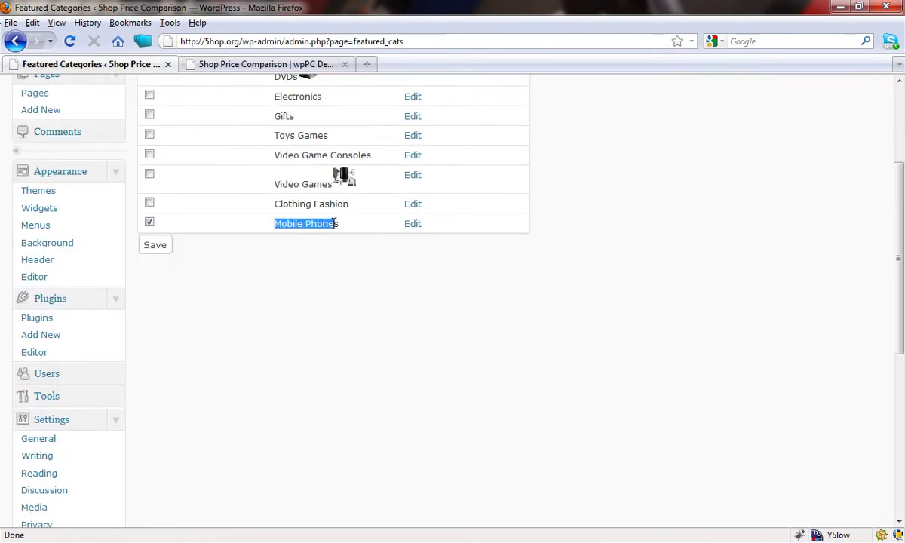
scroll(388, 275, "up", 2)
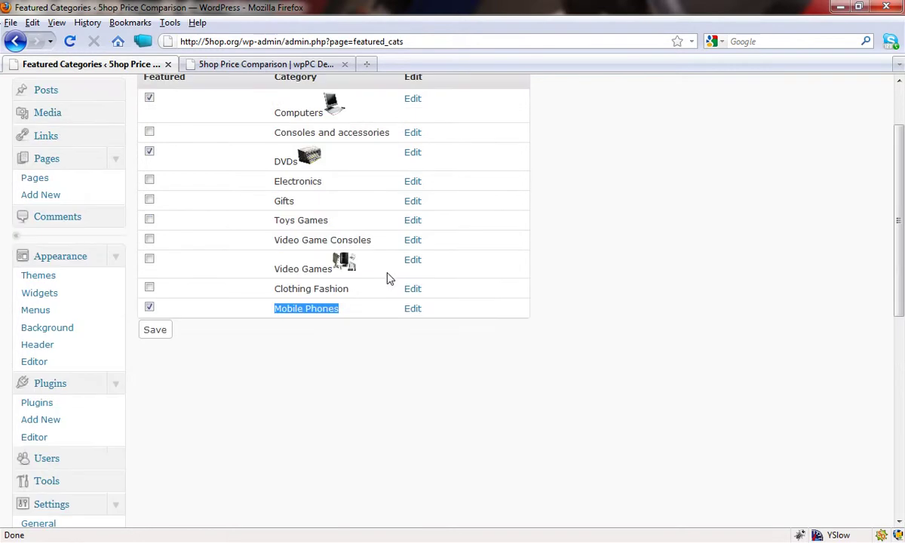
left_click(411, 311)
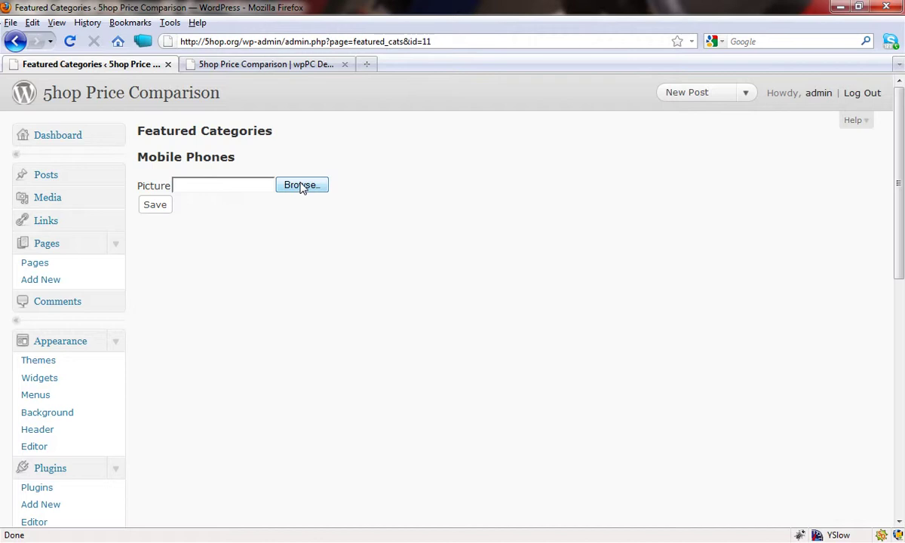
In 8-Homepage Categories, untick Mobile Phones, tick Video Games and save.
scroll(274, 263, "down", 10)
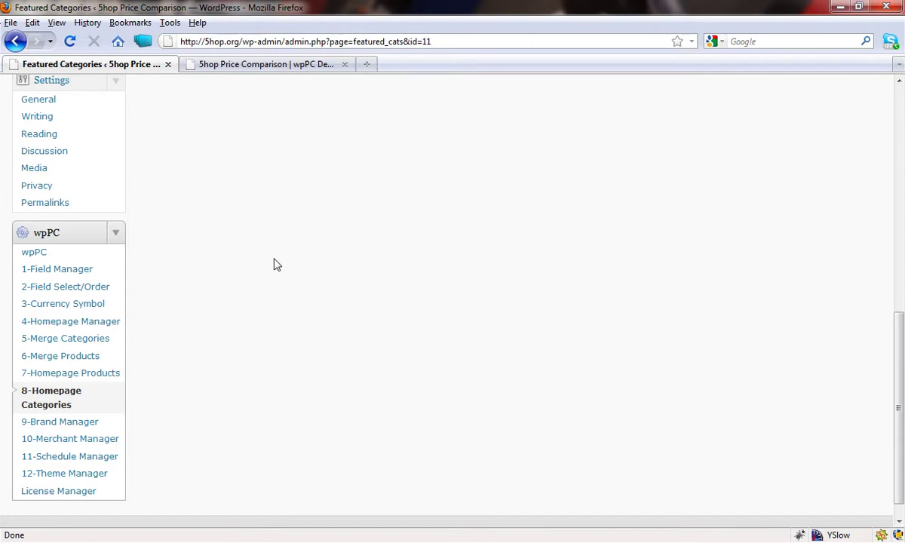
scroll(275, 264, "up", 4)
scroll(274, 264, "down", 5)
left_click(62, 374)
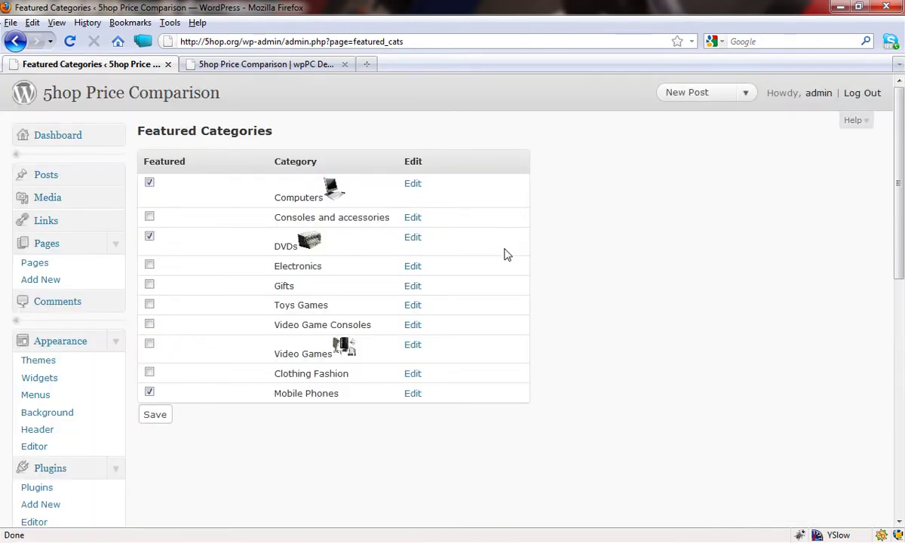
left_click(149, 393)
left_click(153, 412)
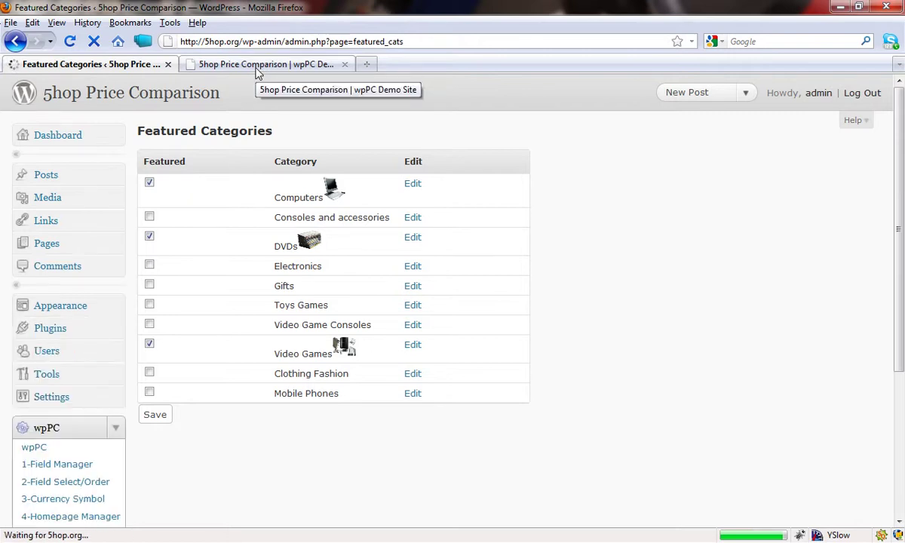
Reload the 5hop.org storefront and confirm Video Games appears beside Computers and DVDs.
left_click(257, 68)
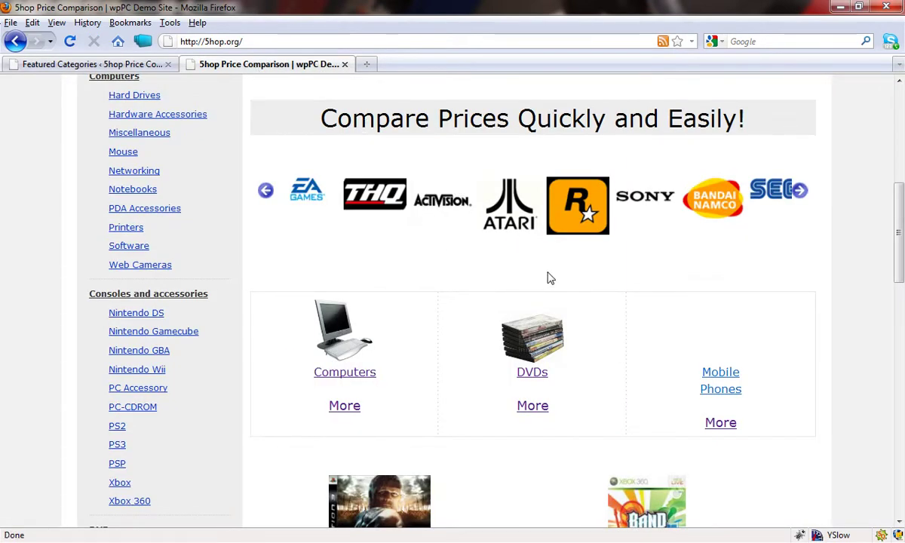
key("F5")
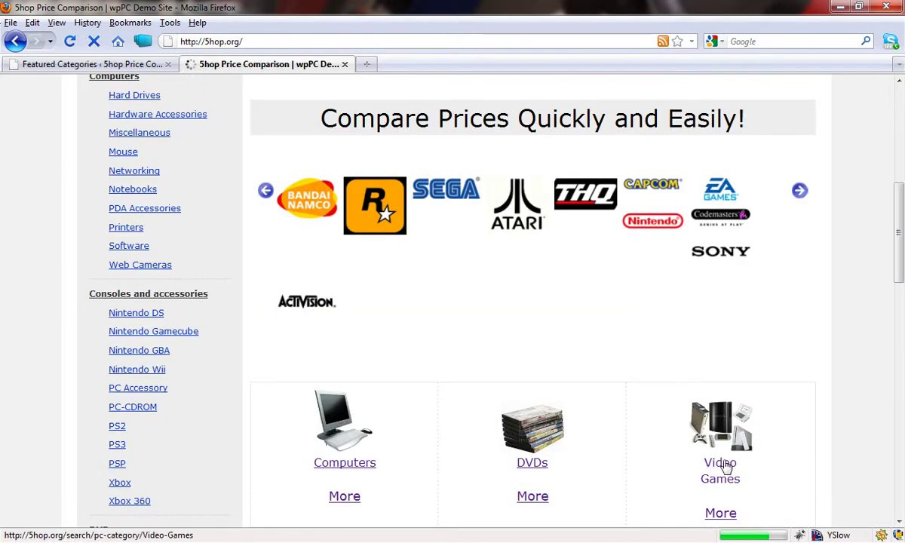
scroll(672, 383, "down", 4)
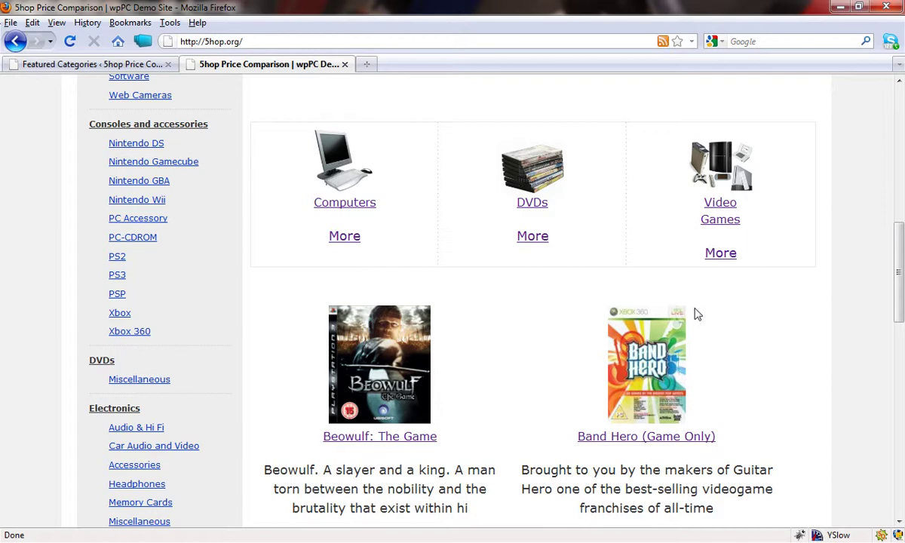
scroll(697, 313, "up", 6)
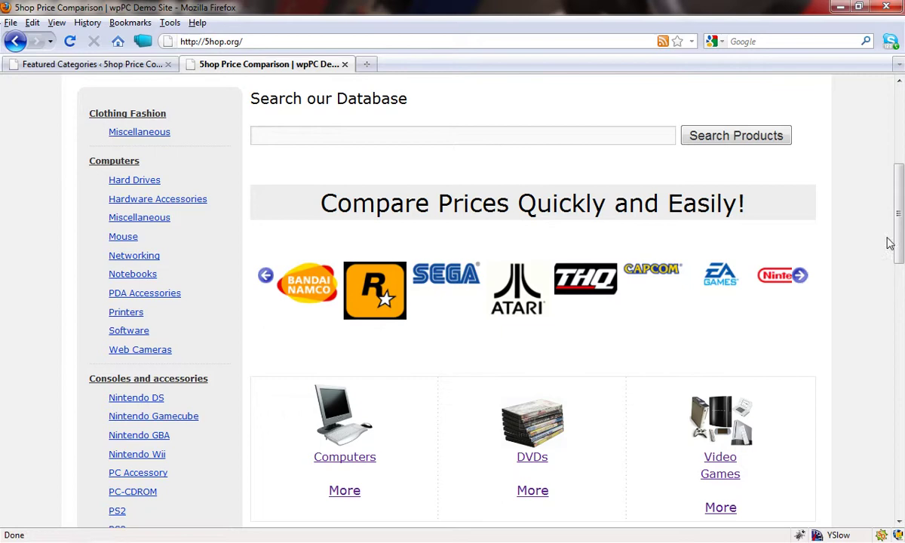
mouse_move(899, 230)
left_mouse_down()
mouse_move(901, 255)
mouse_move(899, 221)
left_mouse_up()
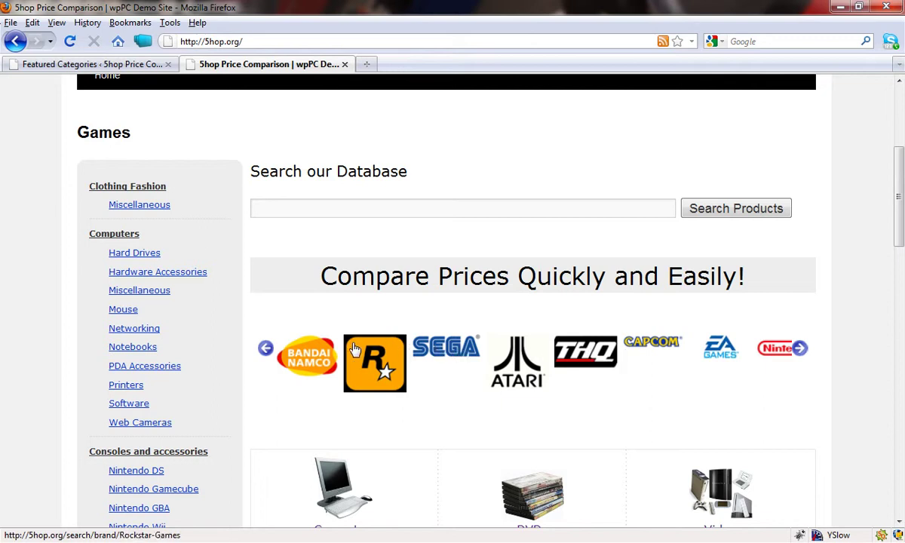
Slide the brand logo carousel forward twice and back to the start.
left_click(801, 350)
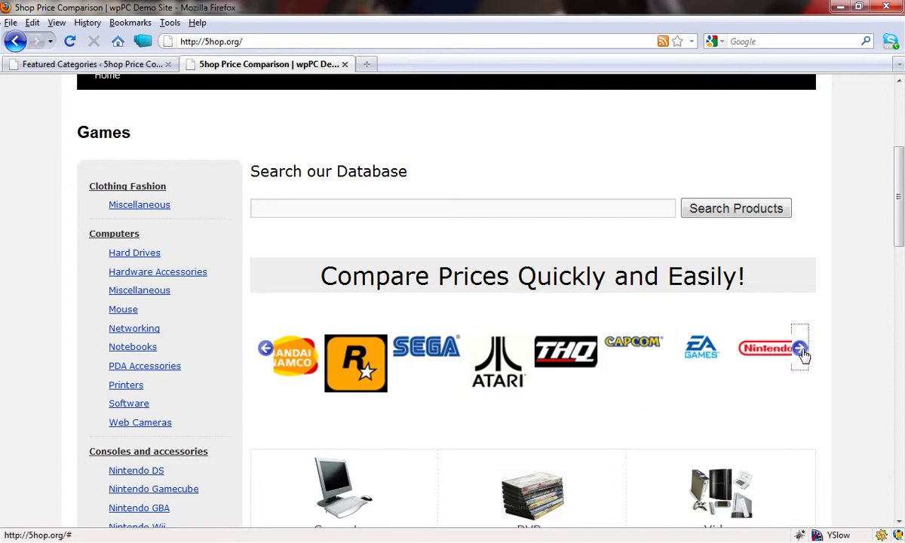
left_click(801, 349)
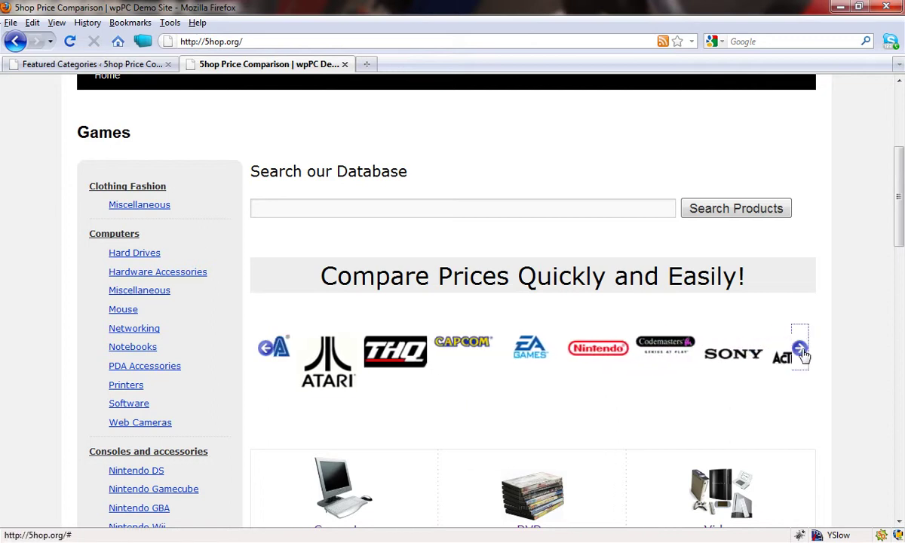
left_click(265, 351)
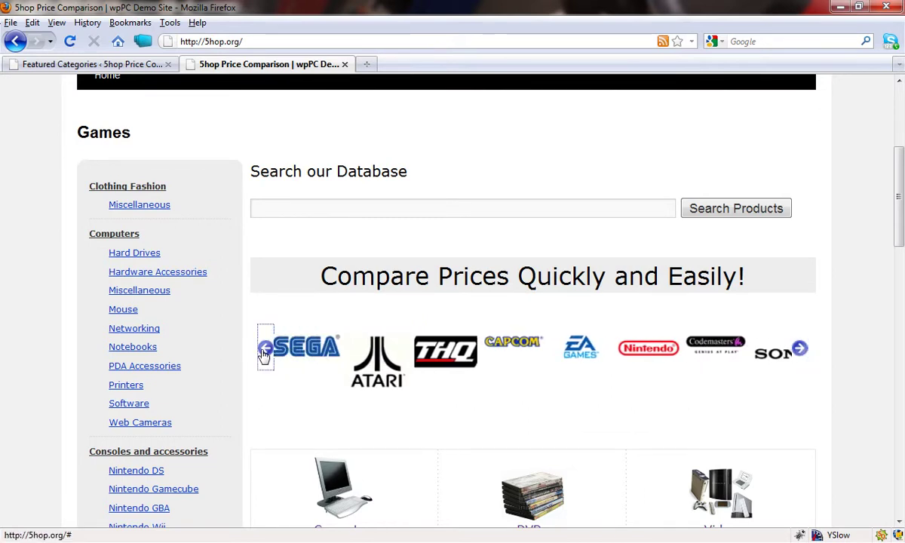
left_click(265, 350)
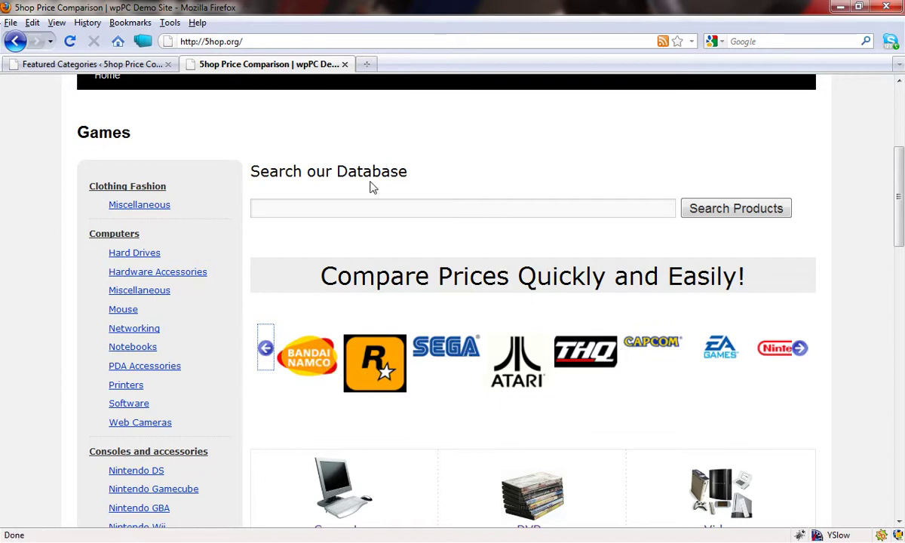
Open the SONY brand's edit form, with its Picture field, from wpPC's 9-Brand Manager.
left_click(94, 66)
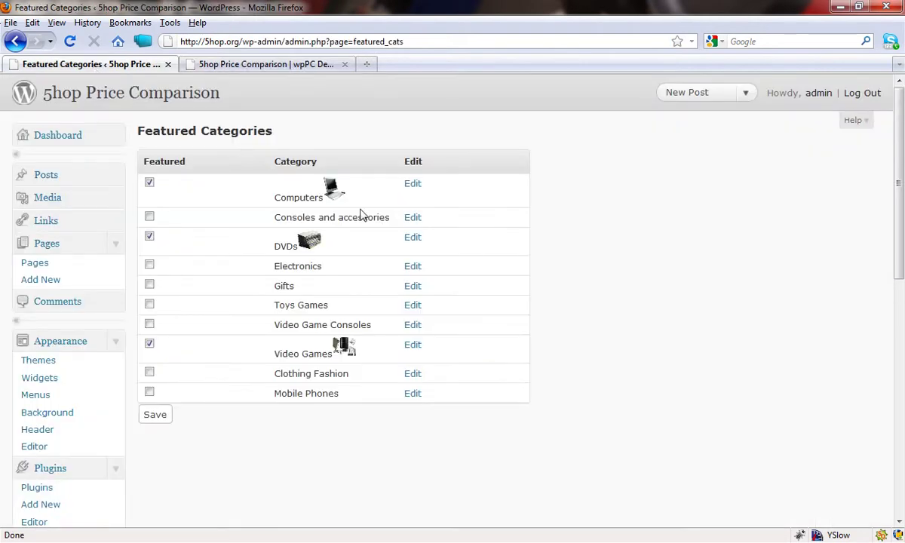
scroll(357, 265, "down", 10)
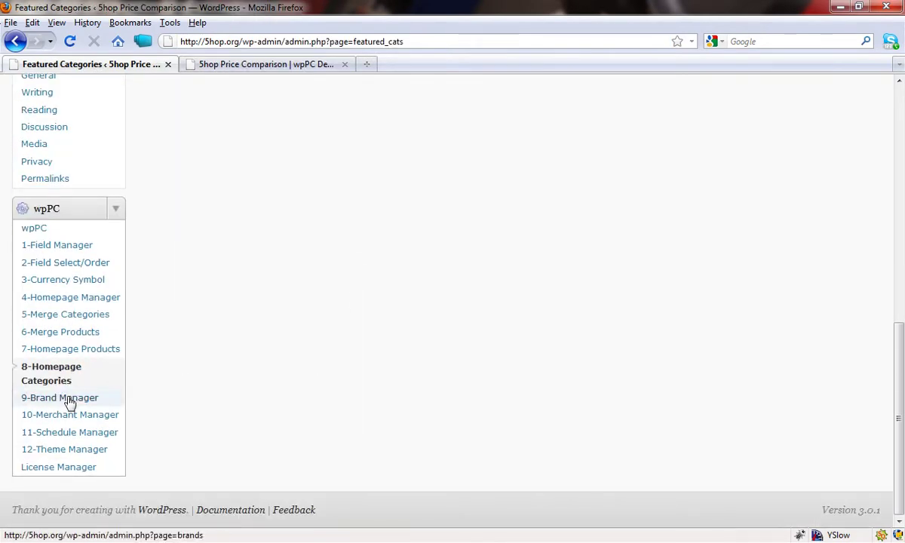
left_click(69, 403)
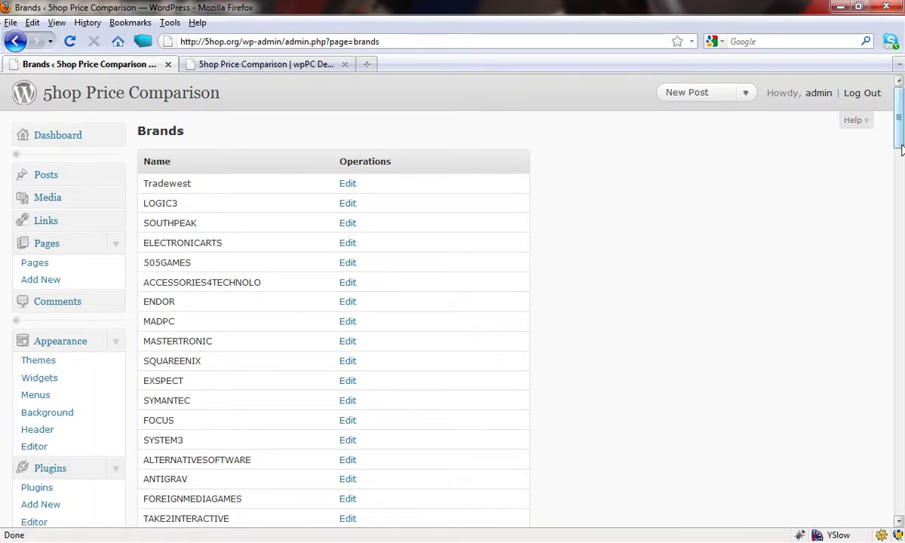
left_click_drag(899, 153, 856, 482)
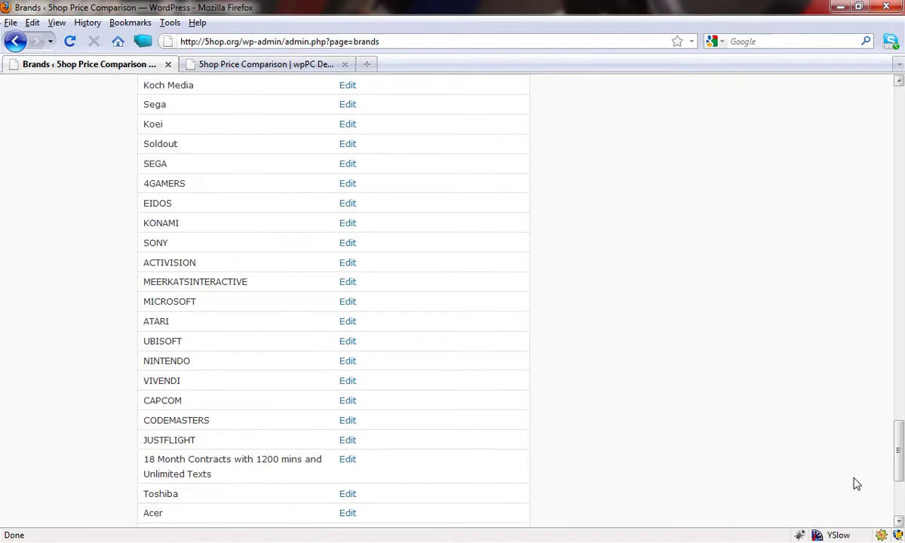
left_click(347, 243)
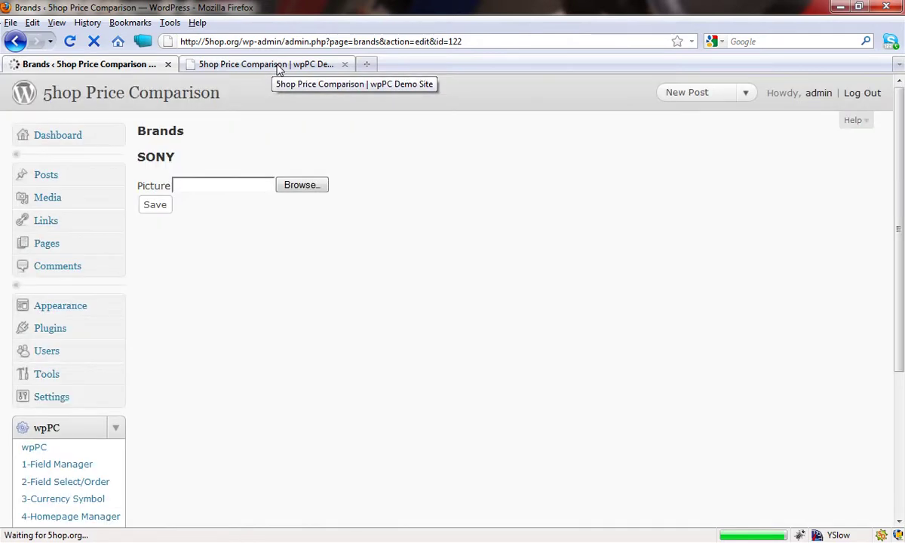
left_click(276, 66)
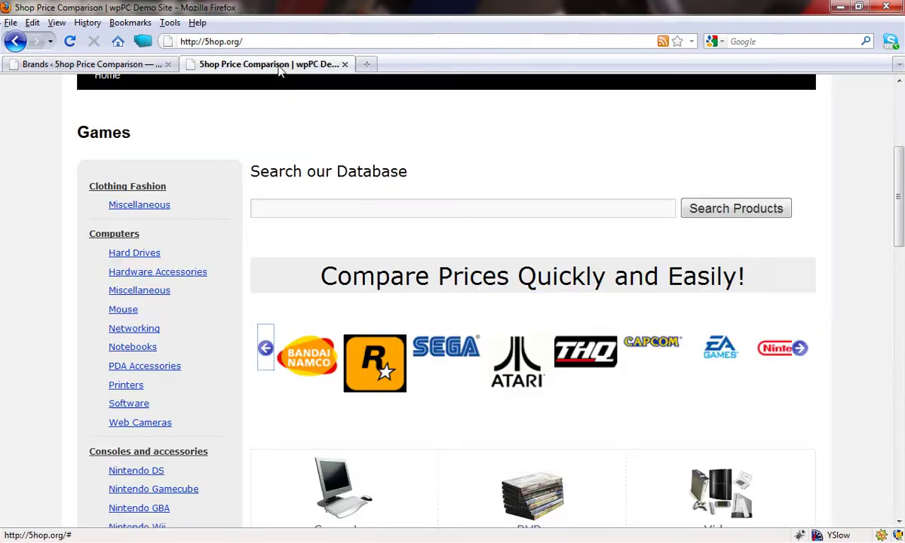
left_click(801, 349)
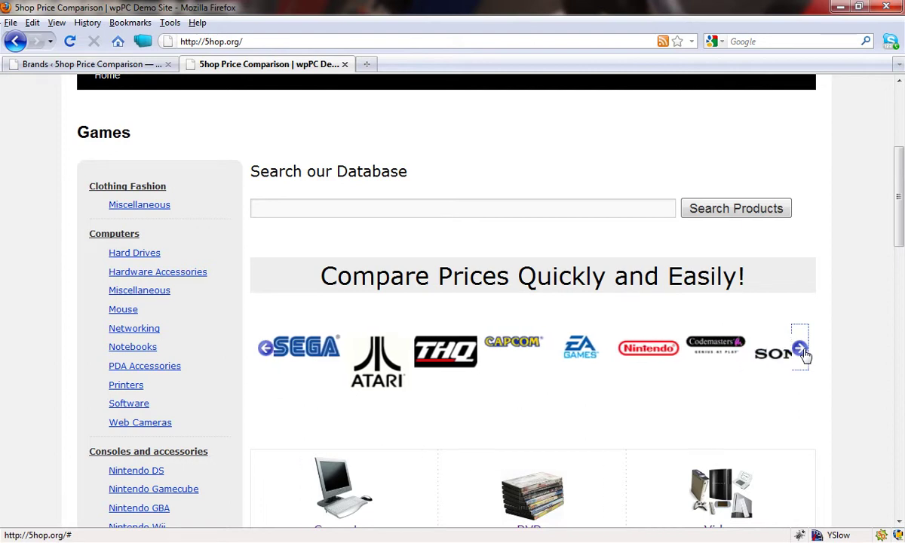
left_click(263, 351)
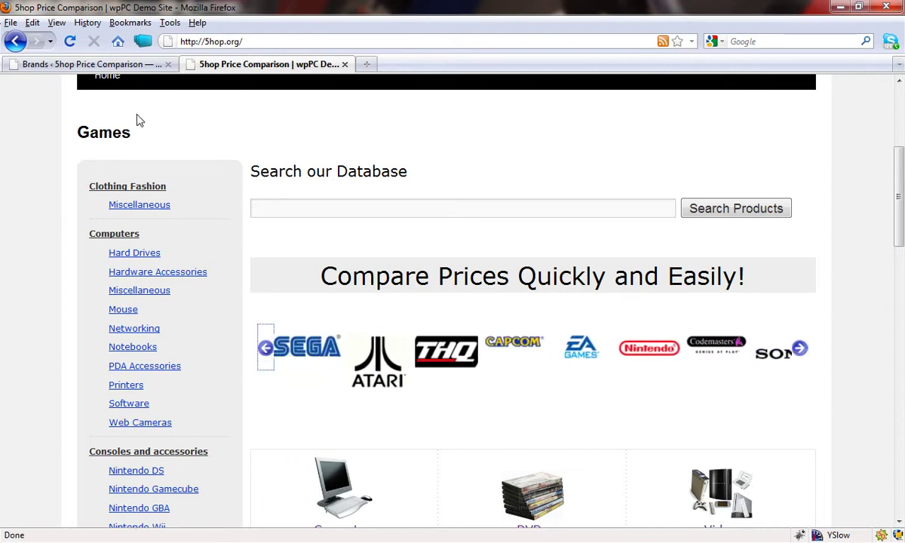
scroll(475, 279, "down", 5)
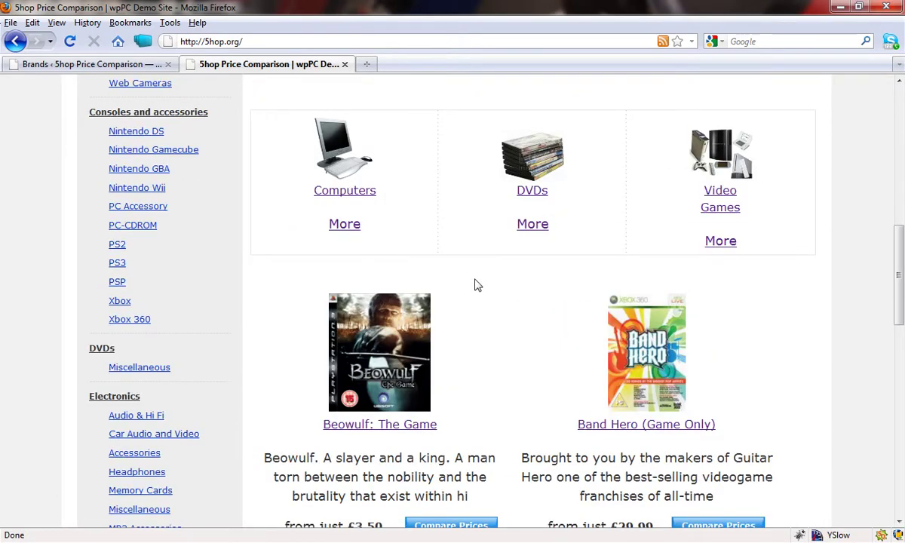
scroll(475, 283, "down", 3)
scroll(475, 283, "down", 10)
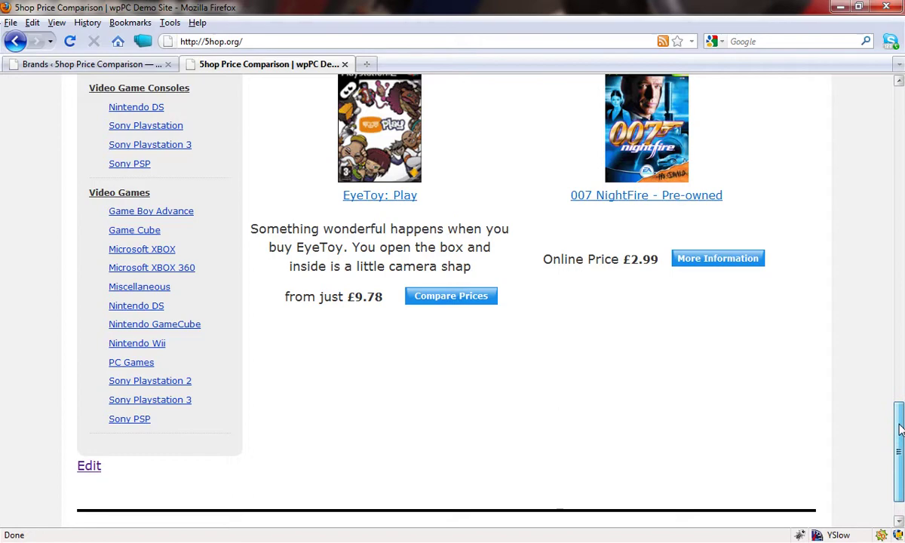
scroll(887, 251, "up", 12)
left_click_drag(899, 251, 899, 224)
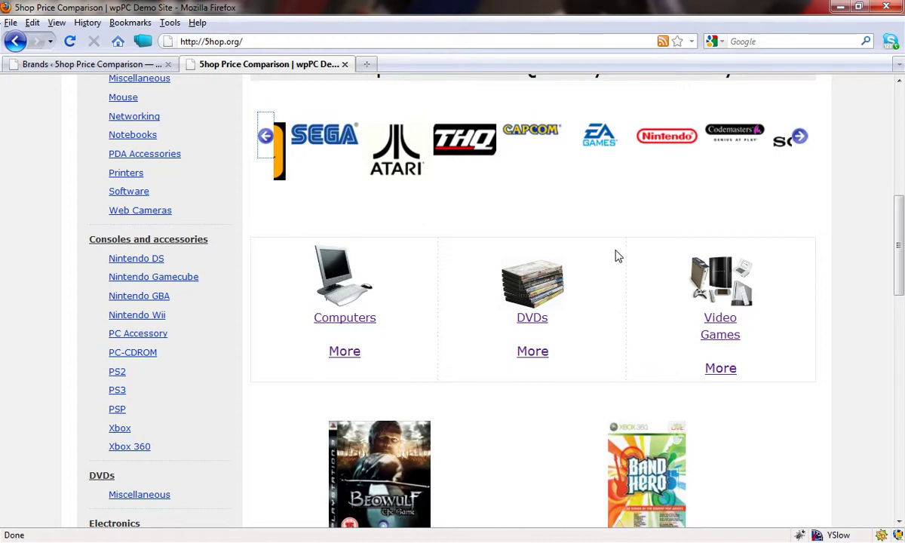
scroll(616, 256, "up", 2)
scroll(616, 256, "up", 2)
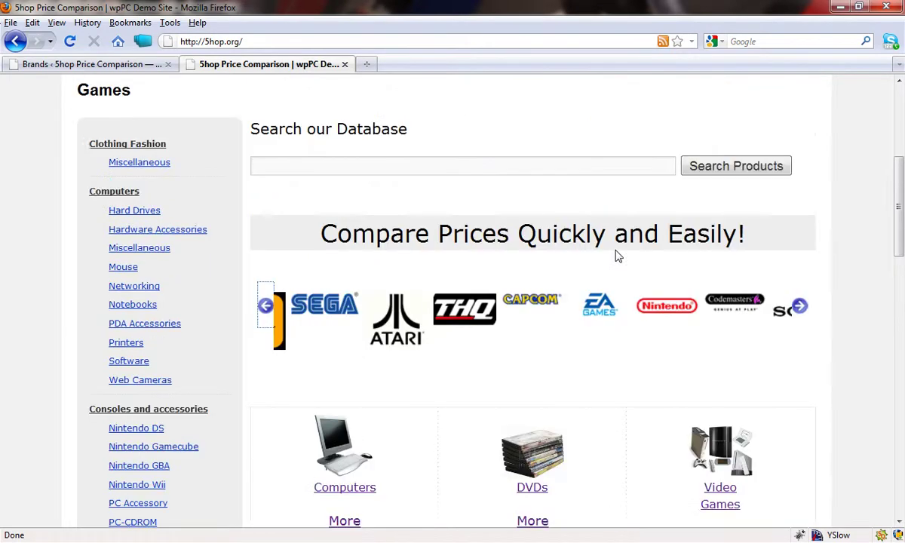